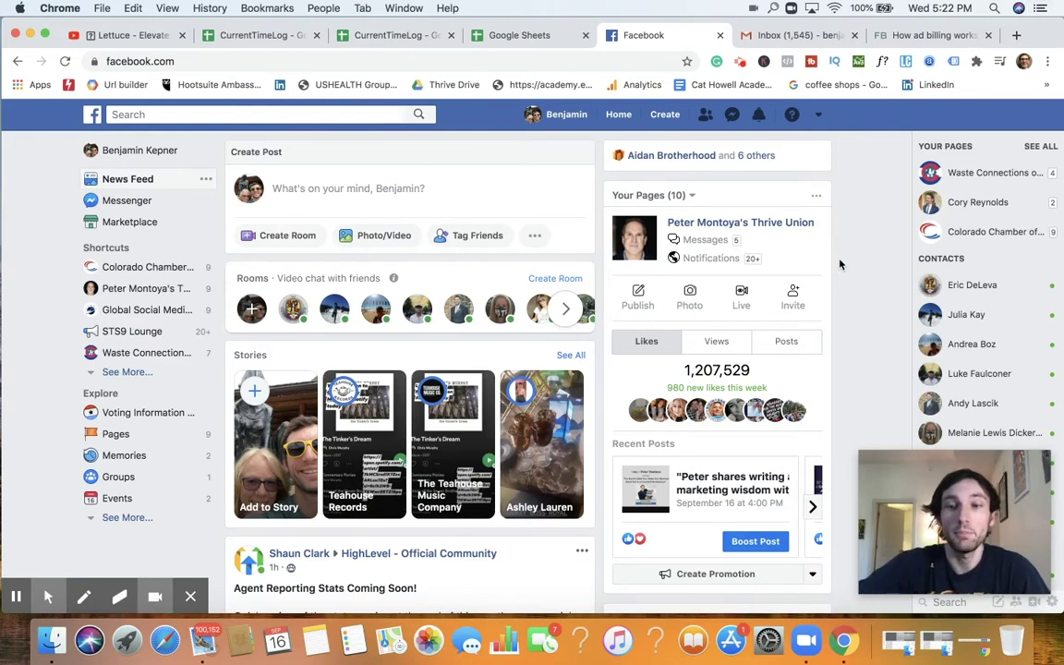
Open the full list of Business Manager businesses and select the one with 1 ad account, 1 page and 4 people
left_click(192, 601)
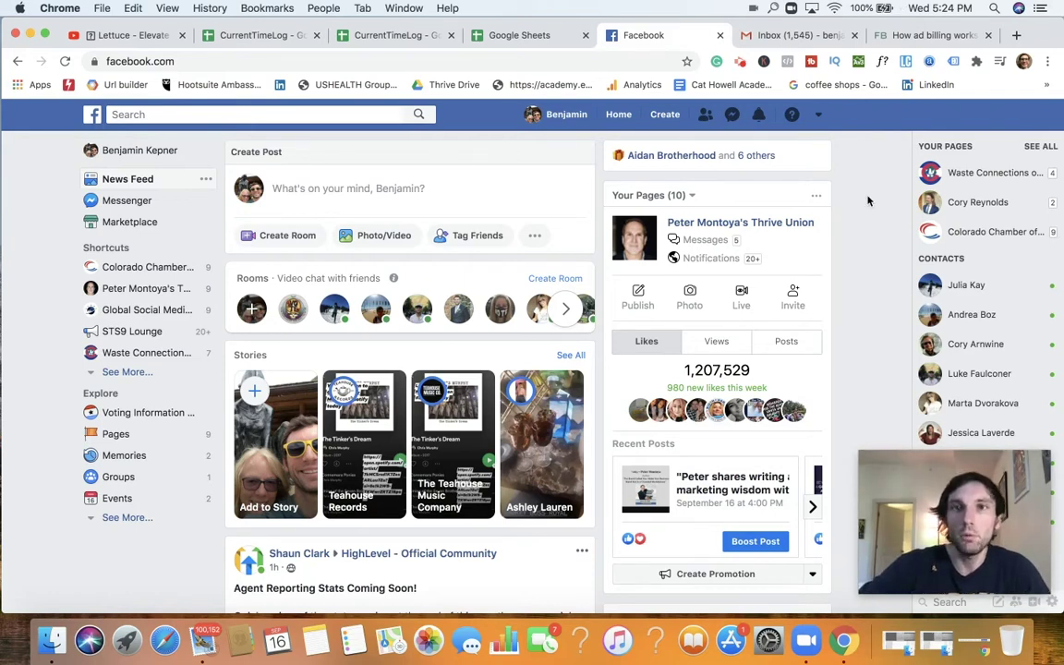
left_click(816, 116)
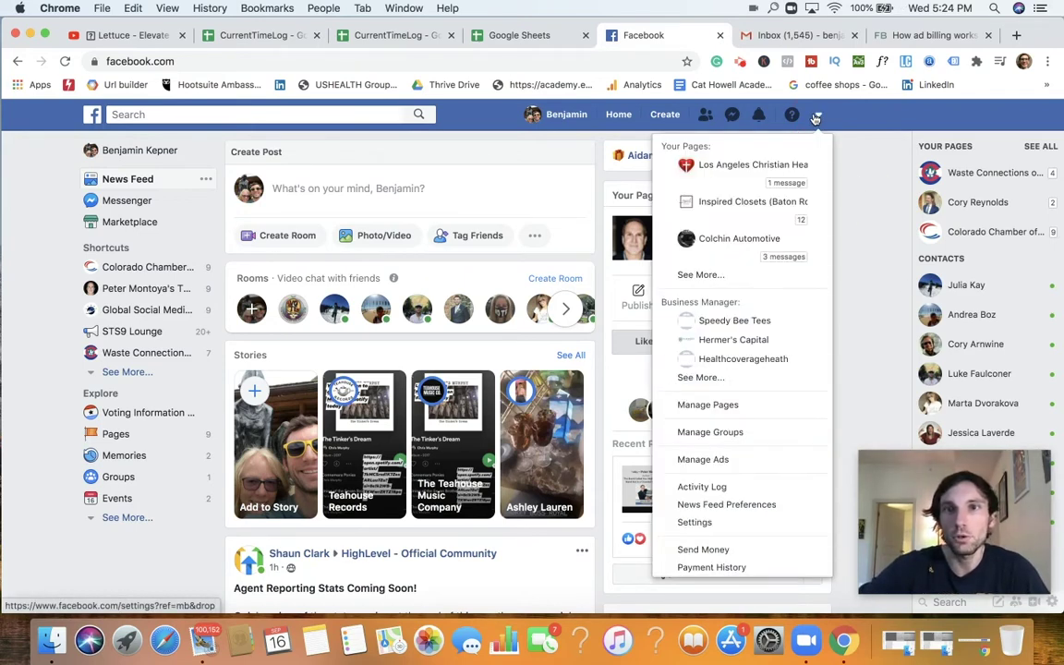
left_click(713, 377)
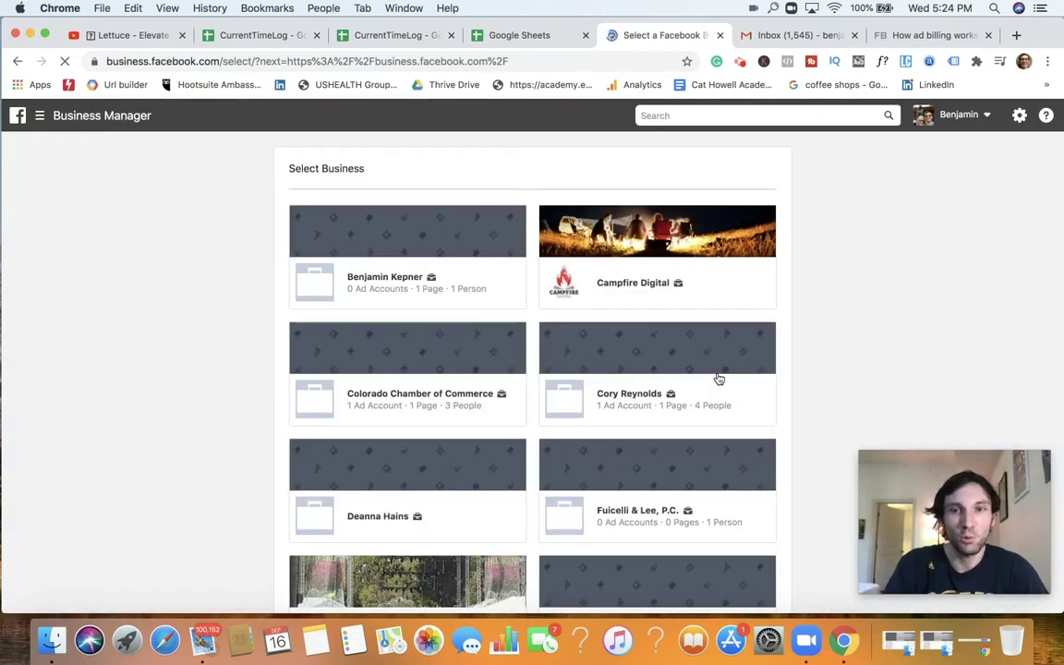
left_click(620, 371)
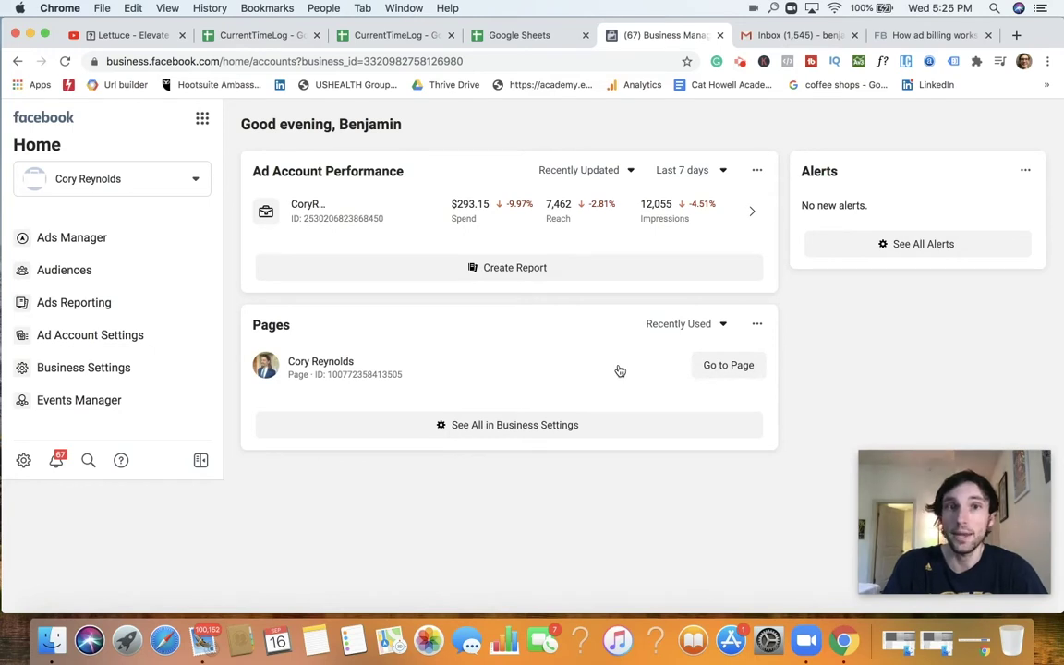
Go through Billing to the ad account's payment settings and open the billing threshold for editing
left_click(204, 121)
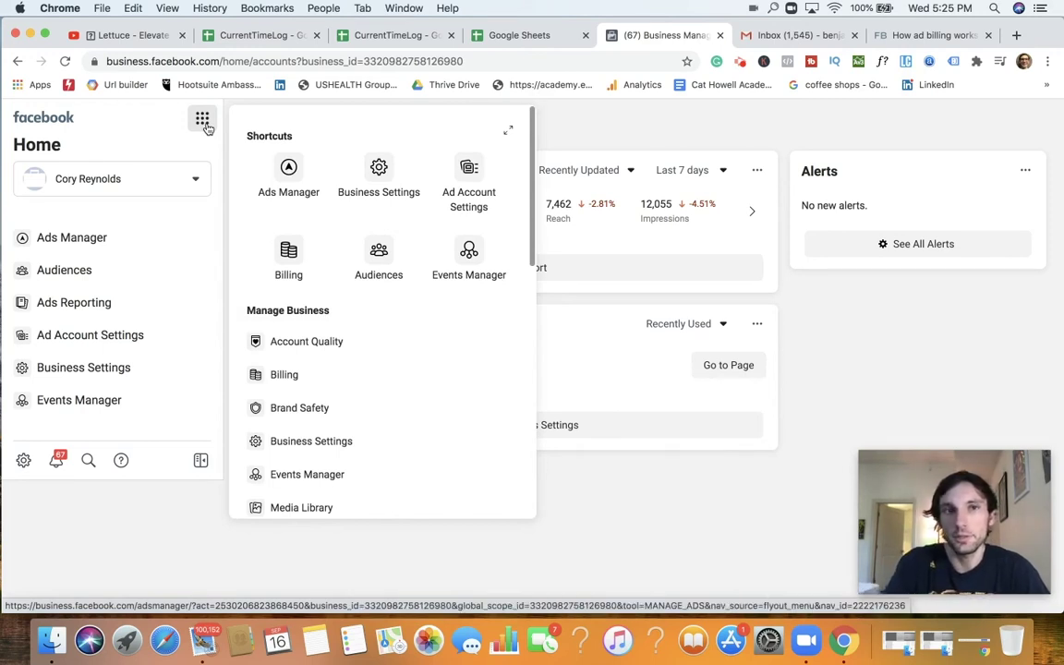
left_click(288, 255)
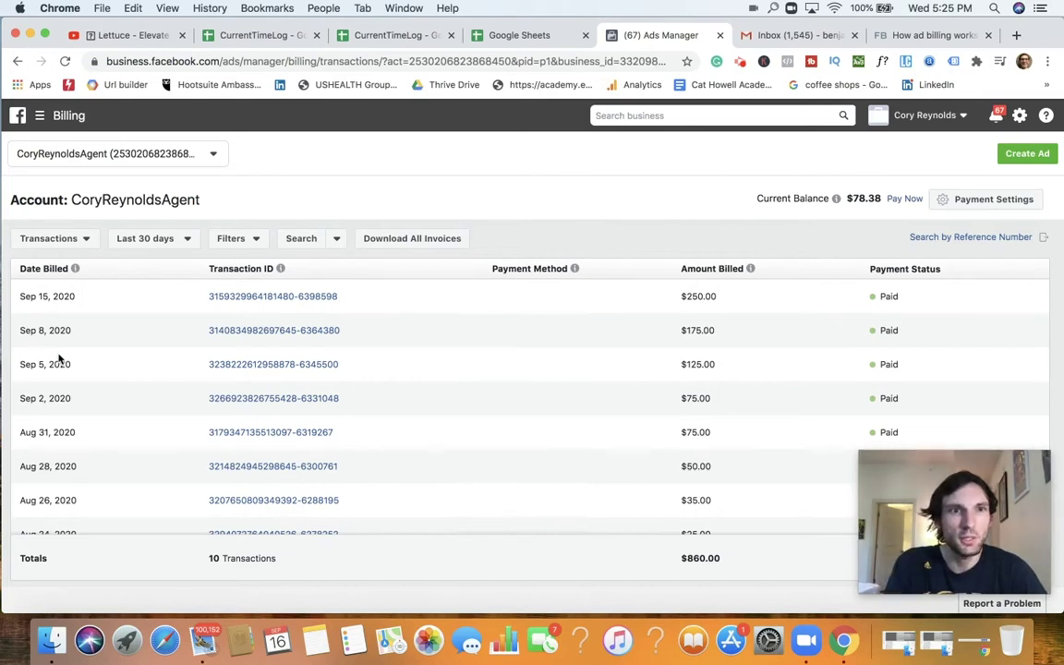
left_click(966, 202)
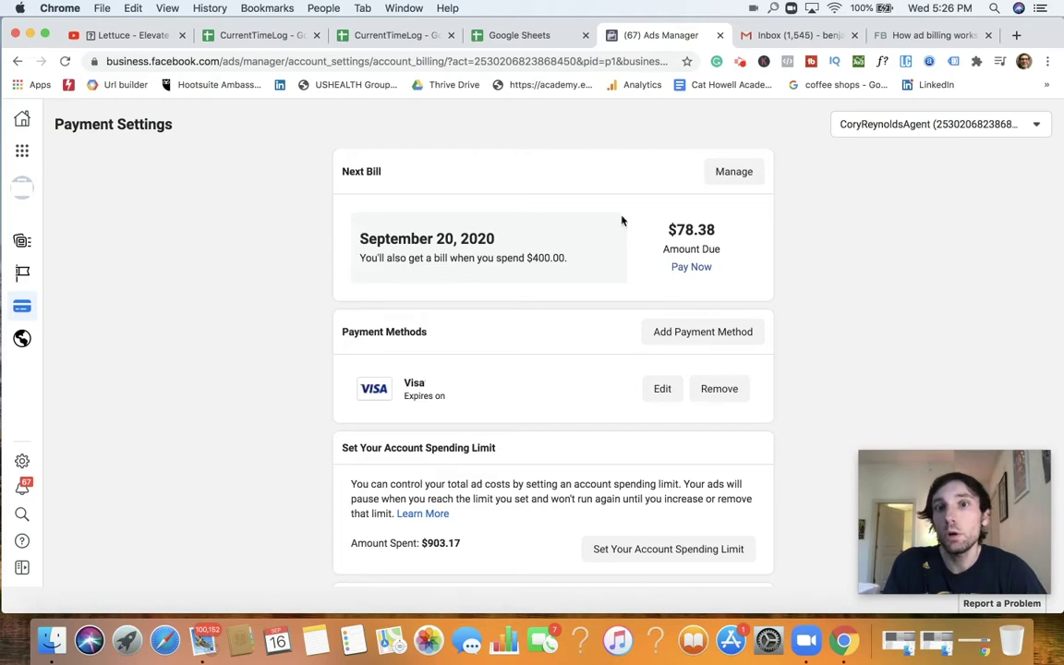
left_click(736, 173)
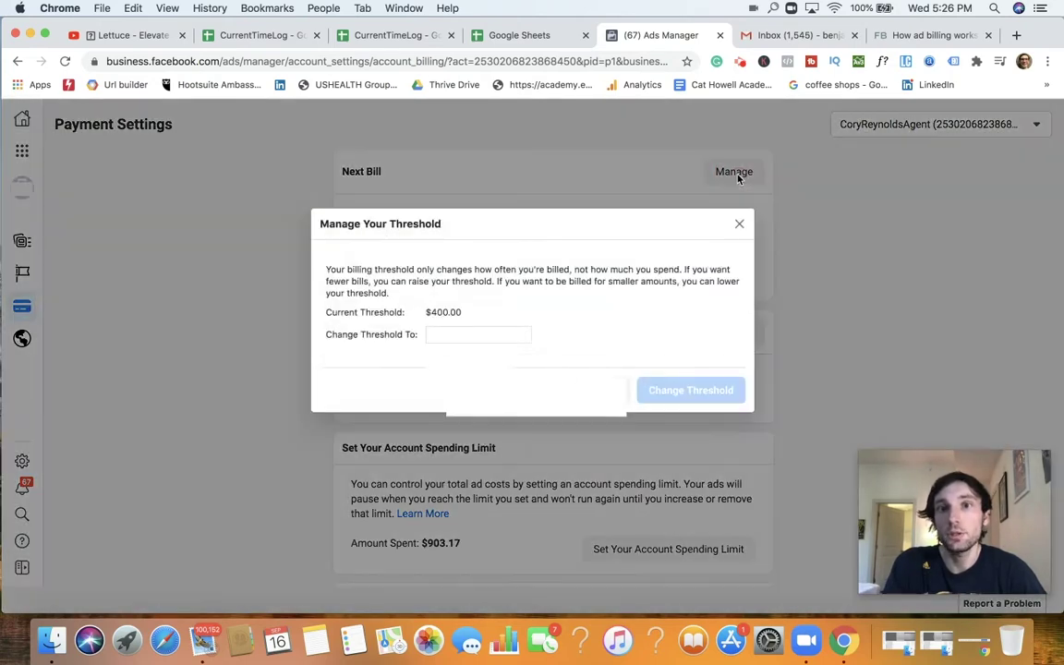
left_click(477, 332)
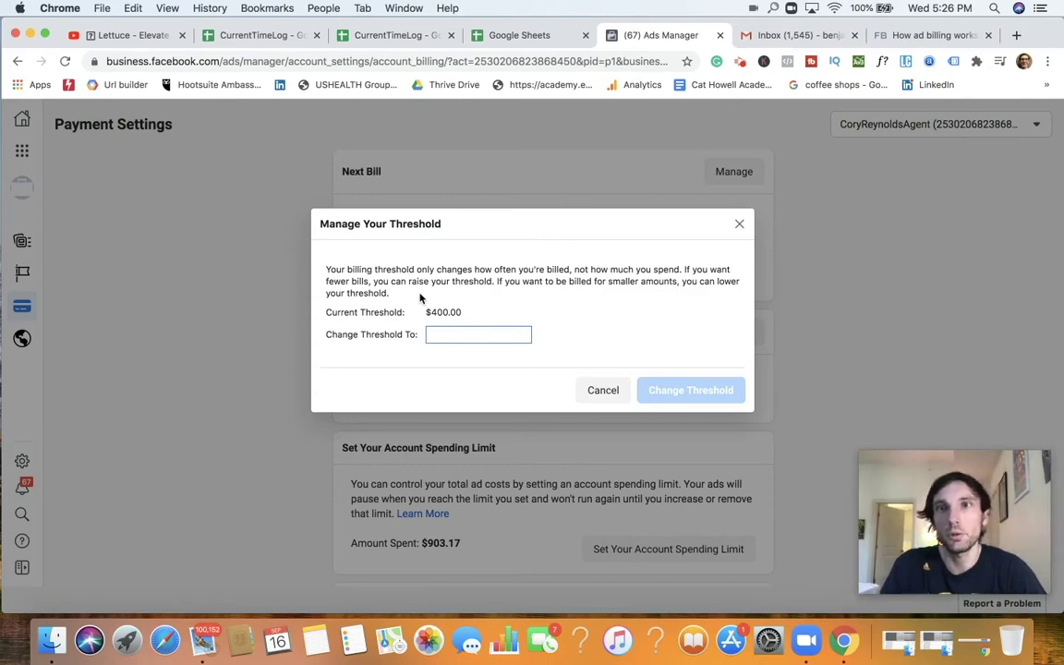
Switch to the Business Help Center article, return to its Google search results, and reopen "How ad billing works on Facebook"
left_click(924, 37)
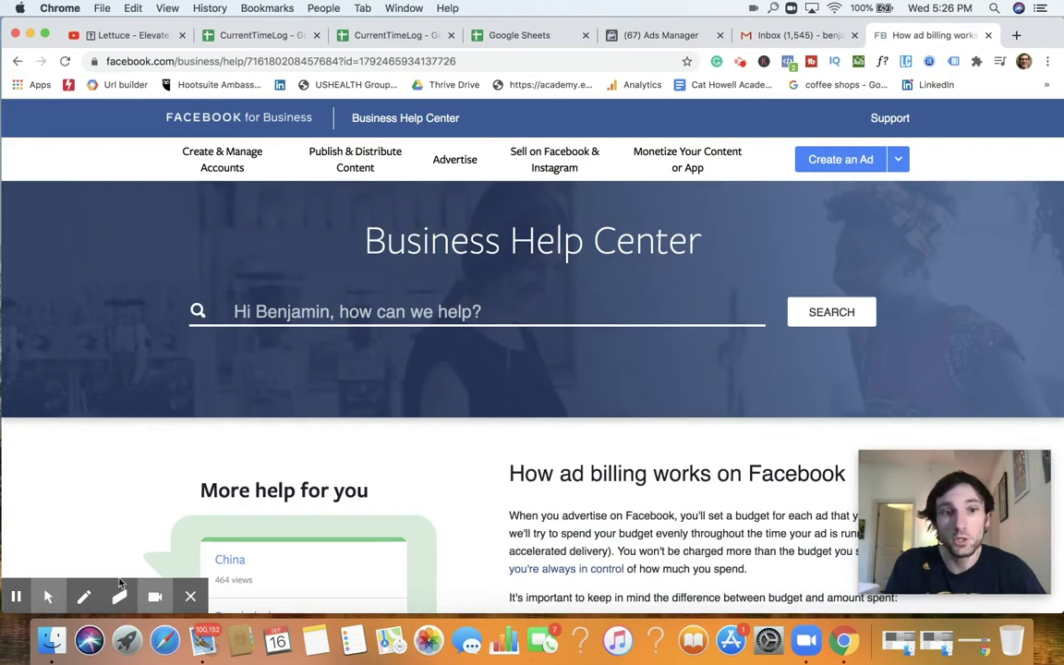
left_click(192, 597)
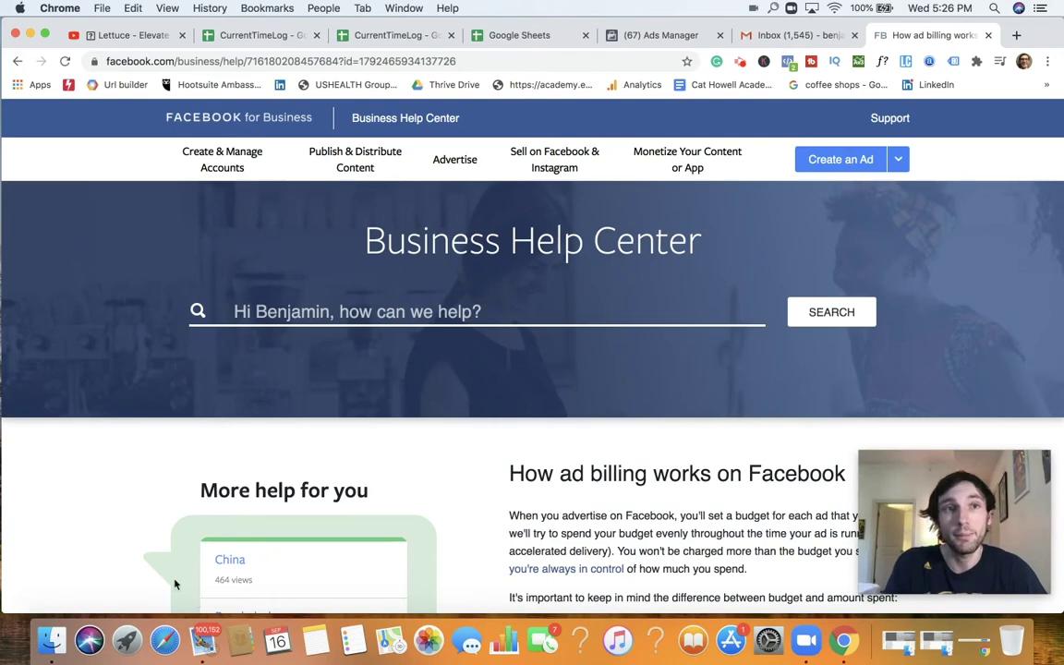
left_click(17, 61)
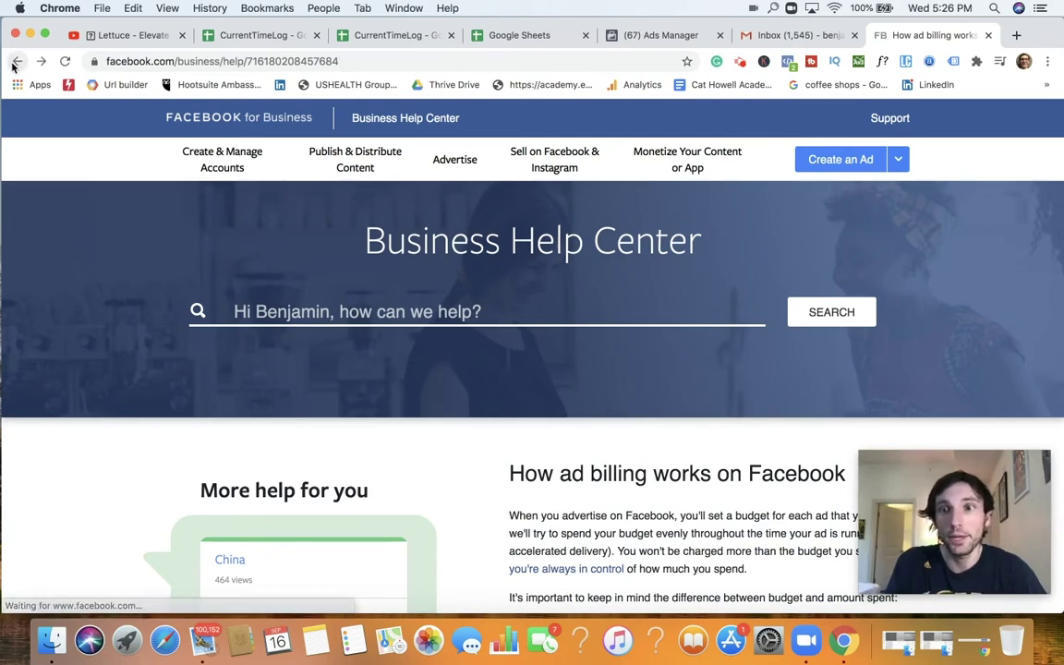
mouse_move(249, 152)
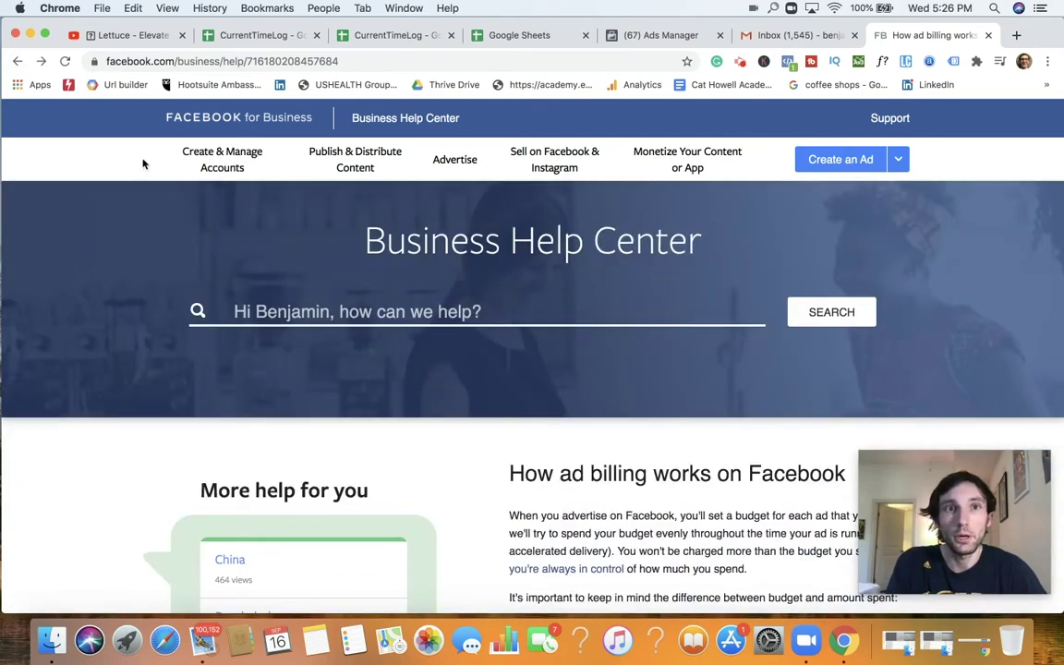
left_click(19, 62)
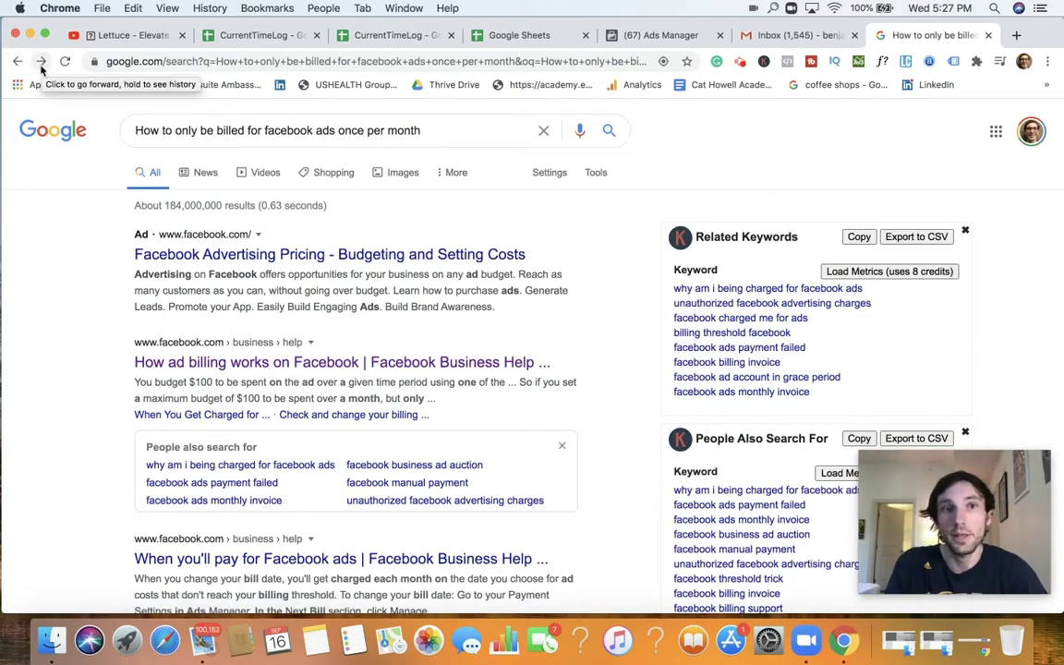
left_click(306, 369)
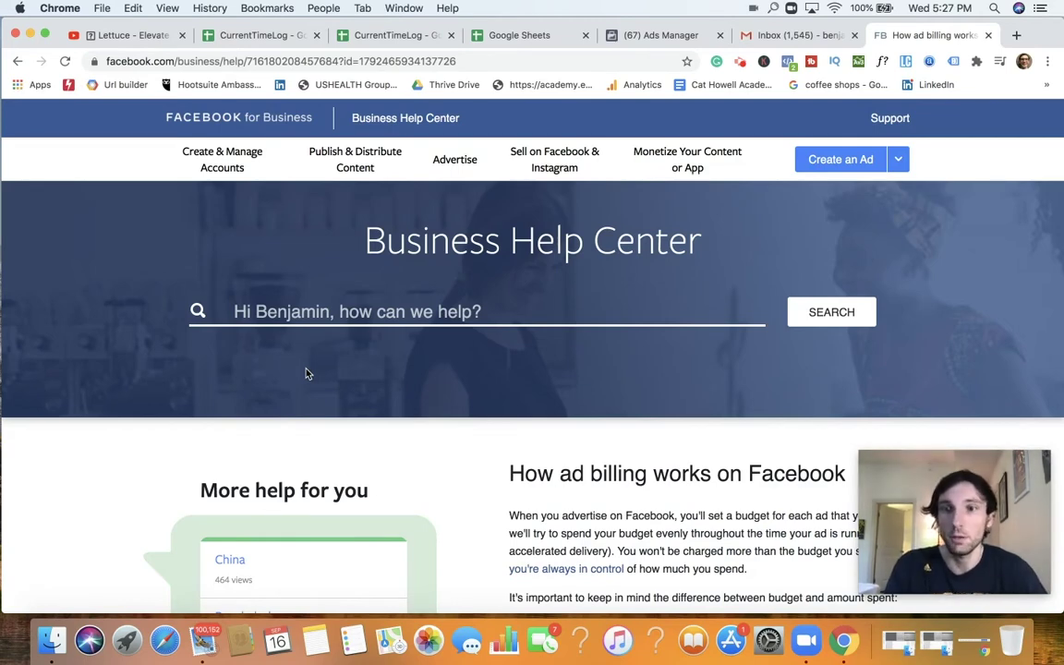
Read the article's sections on budgets, how ads are charged, automatic and manual payments, and viewing charges
scroll(670, 414, "down", 5)
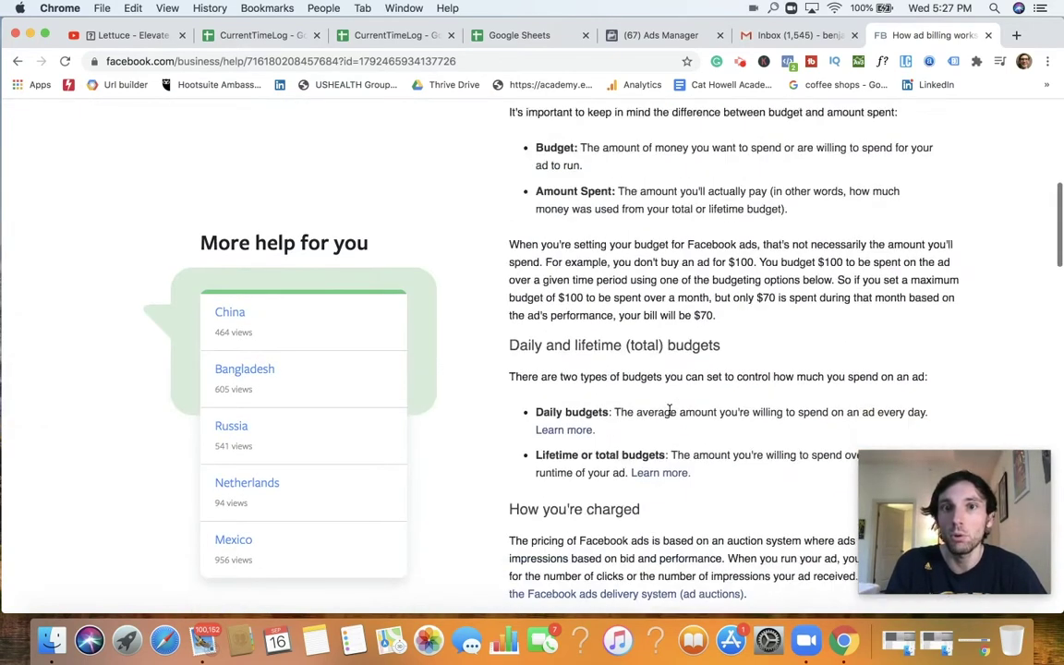
scroll(670, 414, "down", 2)
scroll(670, 414, "down", 1)
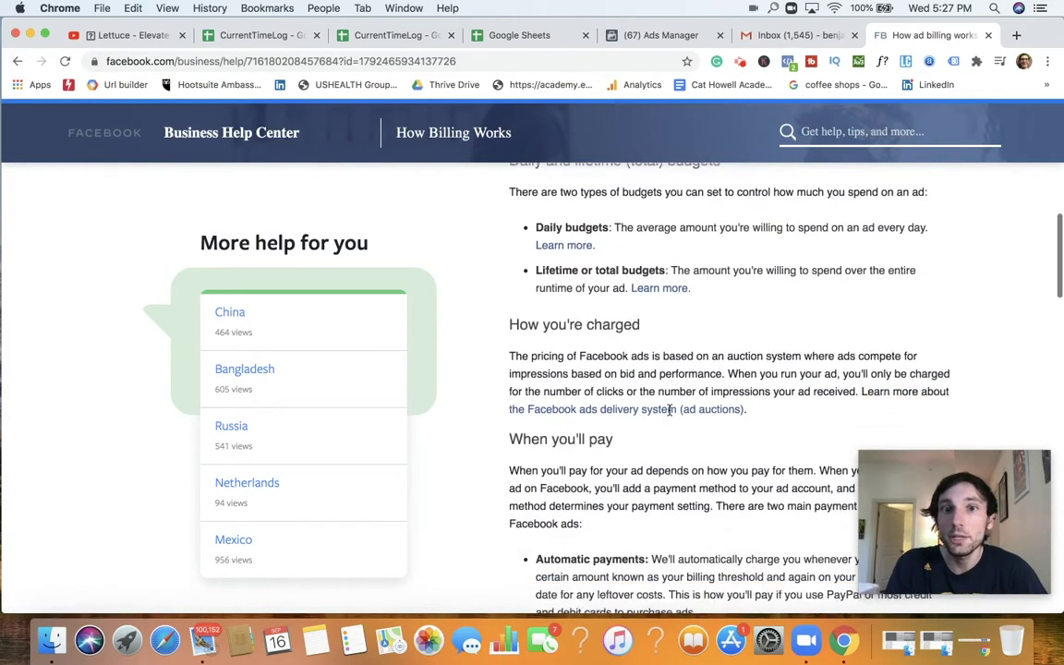
scroll(670, 411, "down", 2)
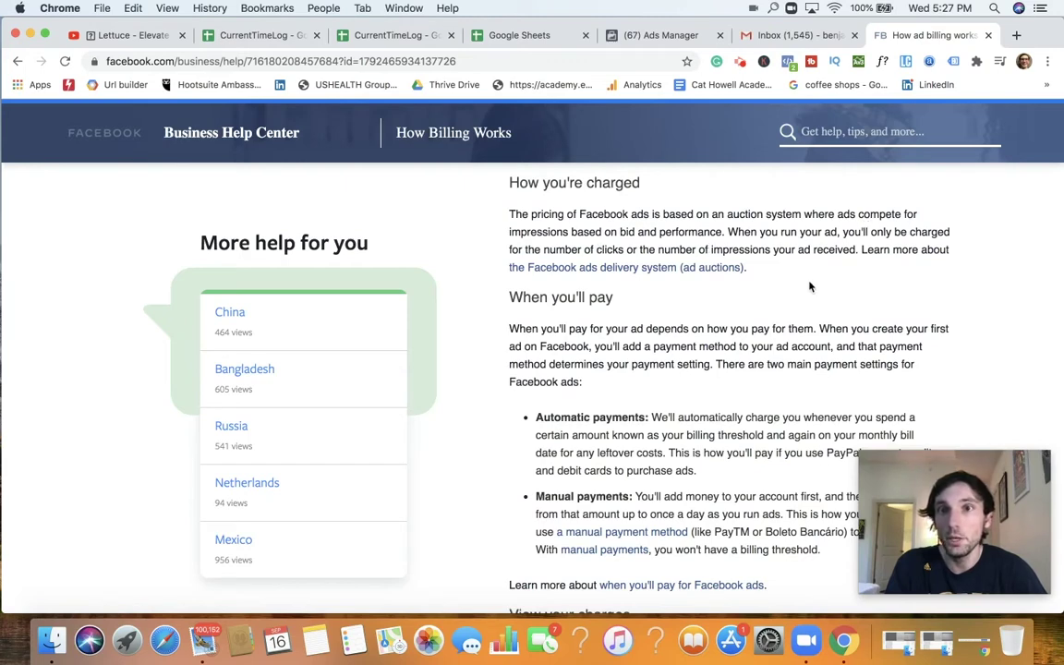
scroll(709, 329, "down", 2)
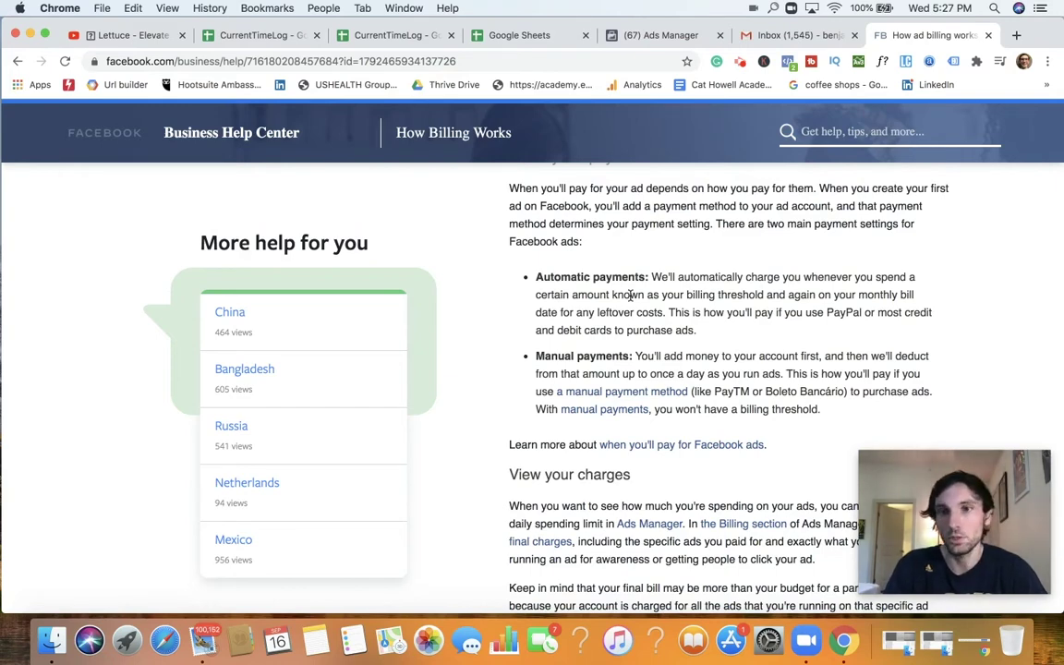
scroll(631, 296, "down", 5)
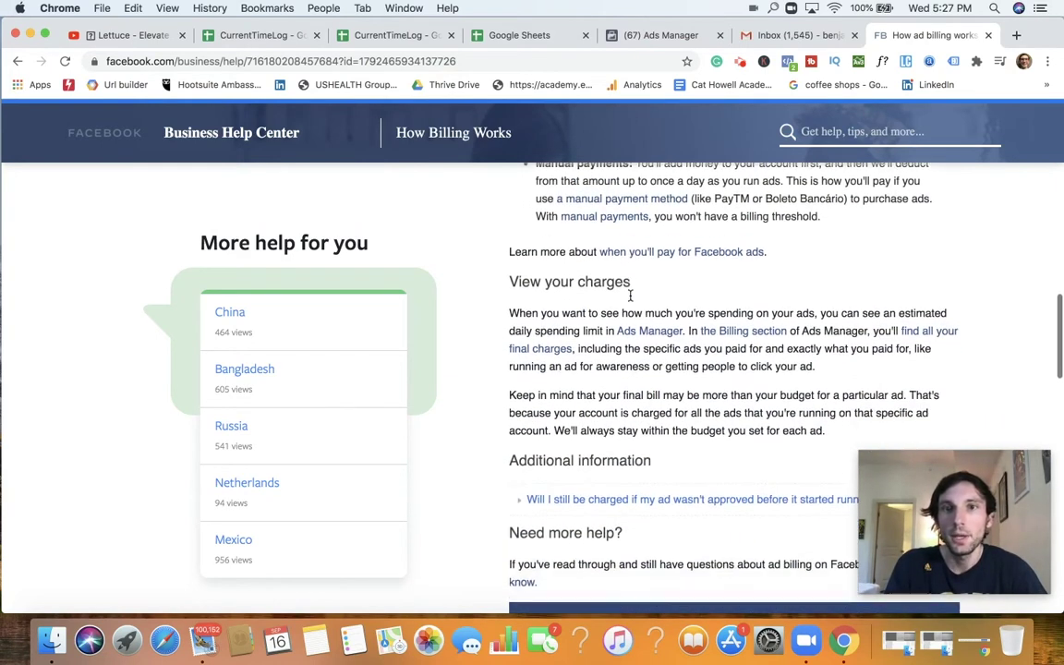
scroll(631, 295, "down", 12)
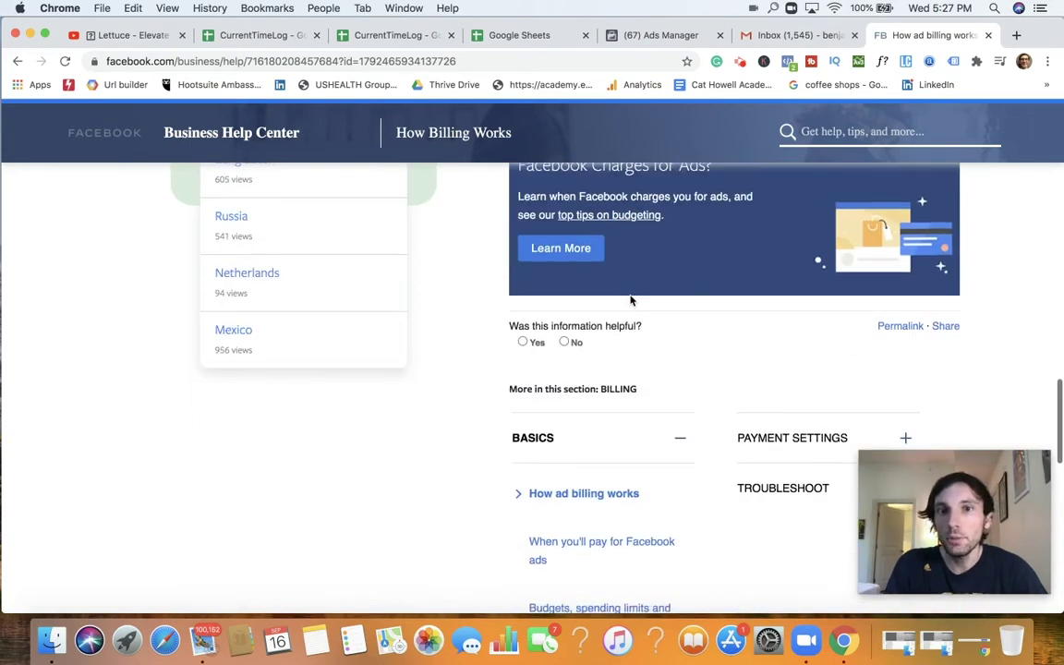
scroll(631, 300, "up", 20)
scroll(631, 300, "up", 5)
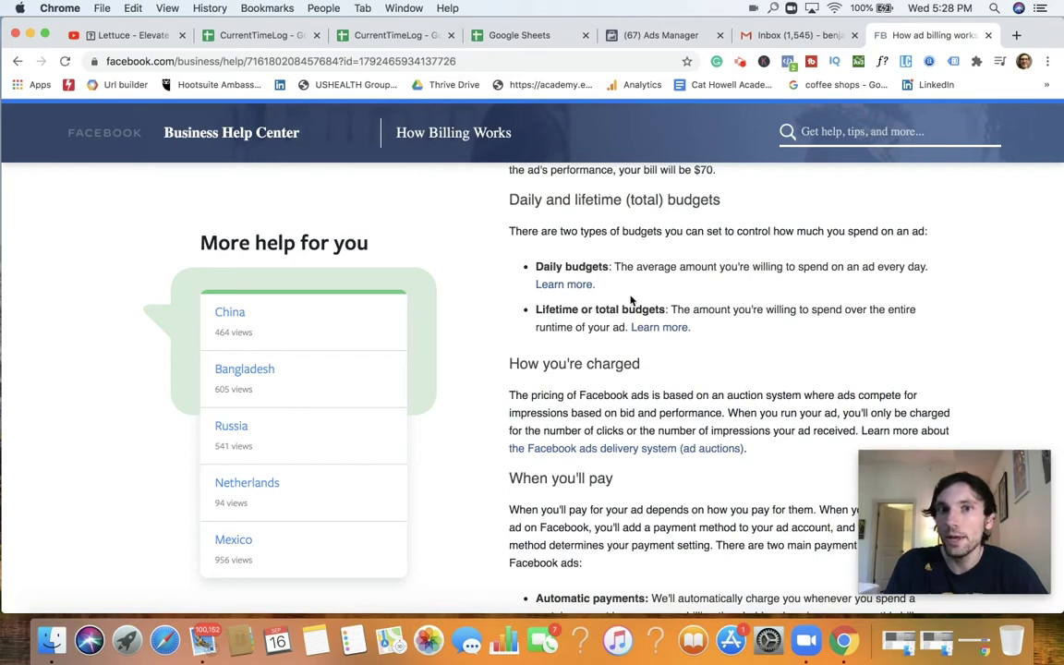
scroll(631, 299, "up", 3)
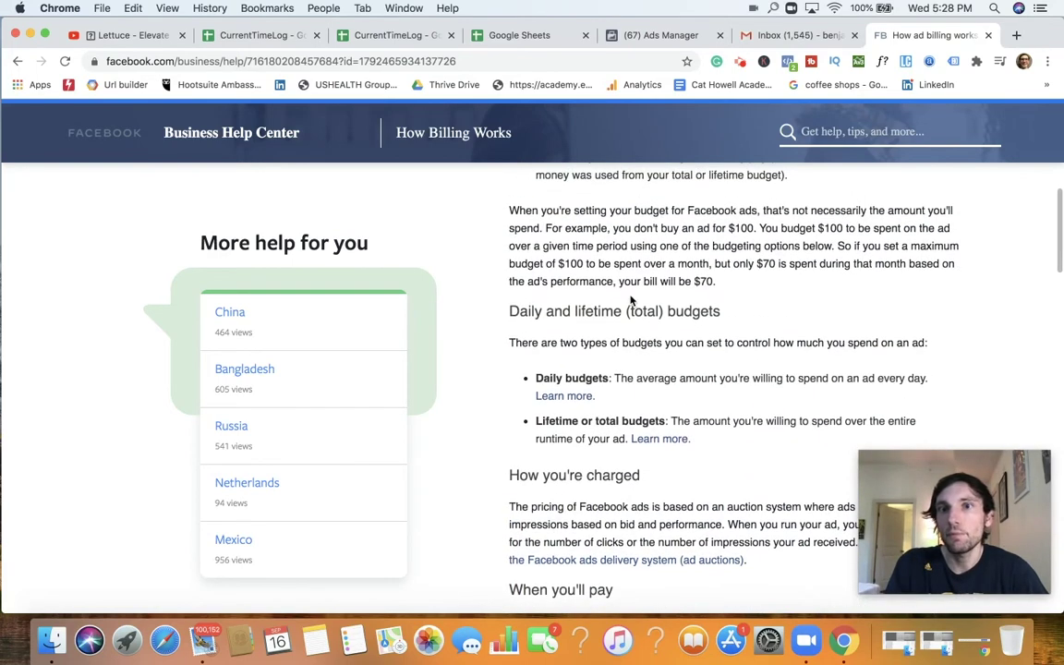
scroll(631, 298, "up", 5)
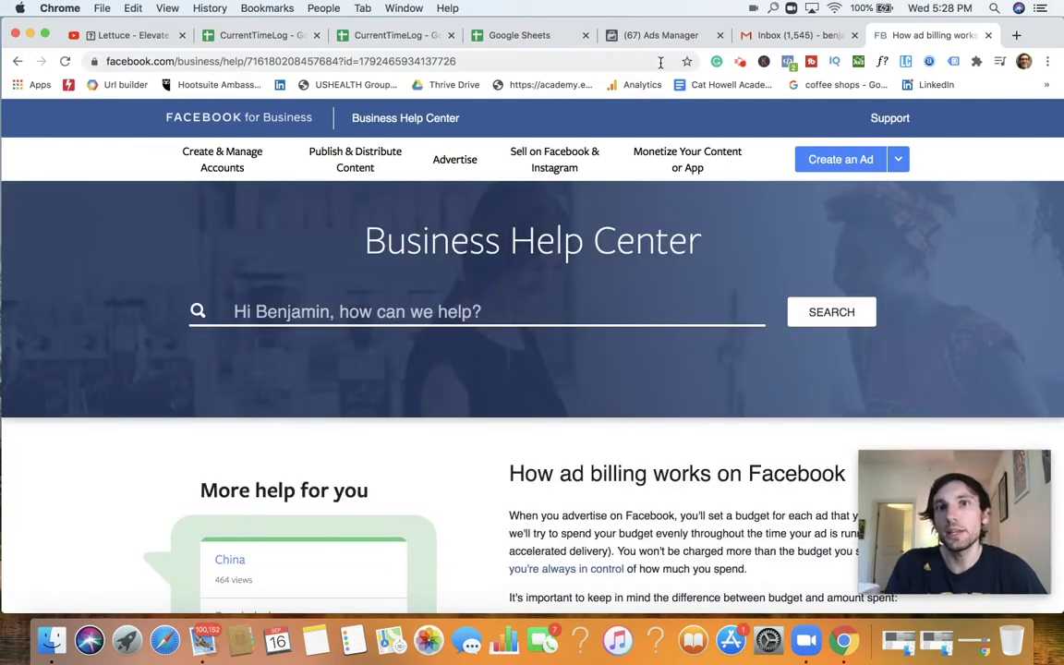
Return to the payment settings in Ads Manager and change the billing threshold to 800.00
left_click(659, 37)
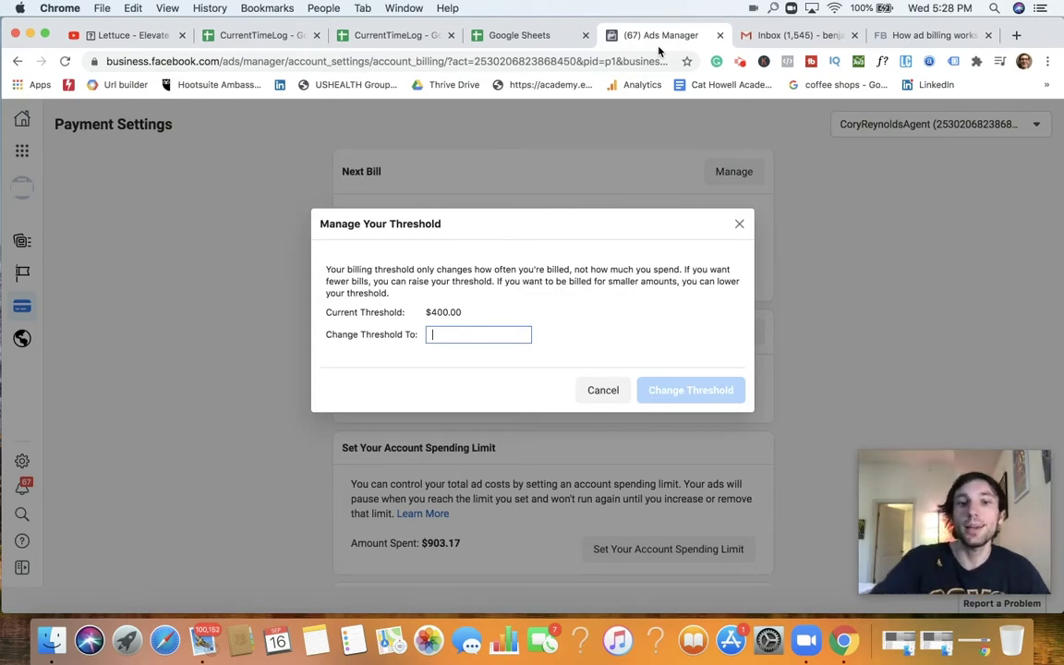
type("8")
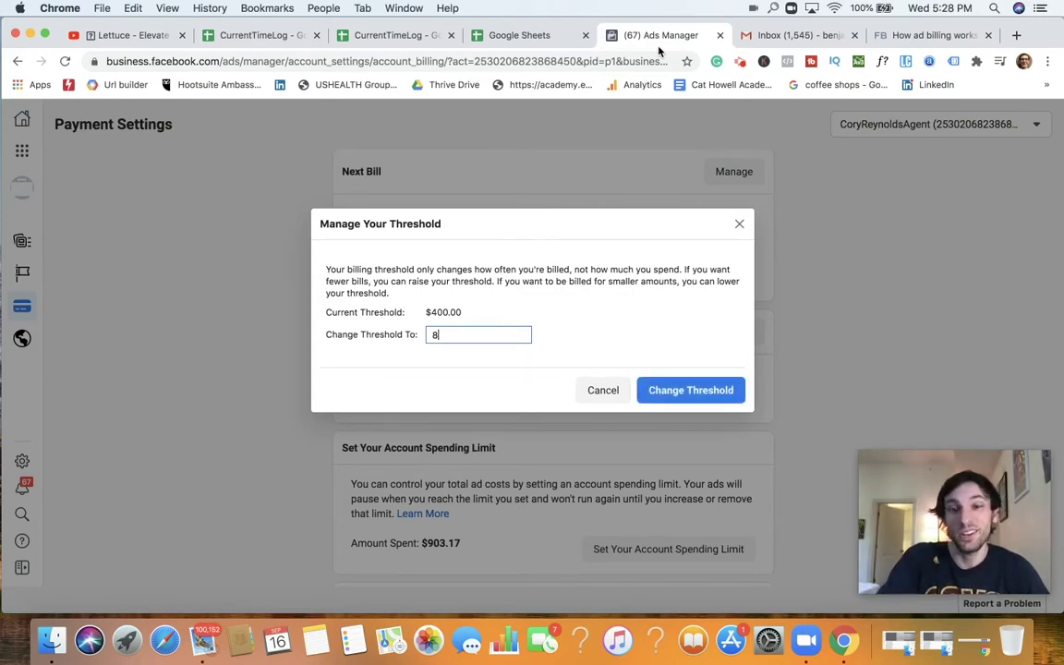
type("00.00")
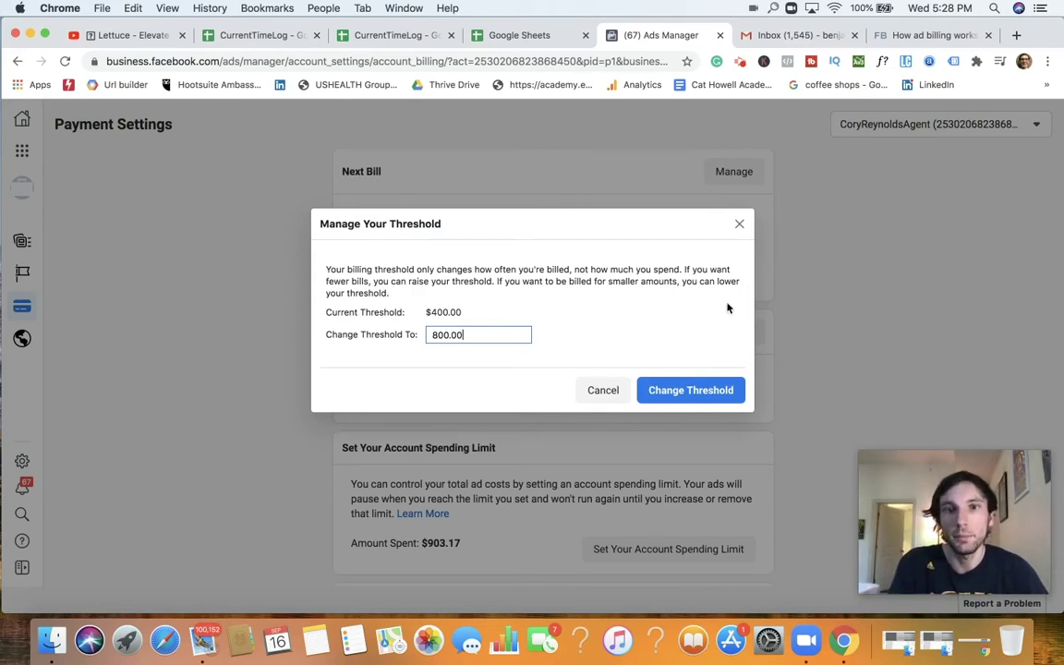
left_click(723, 394)
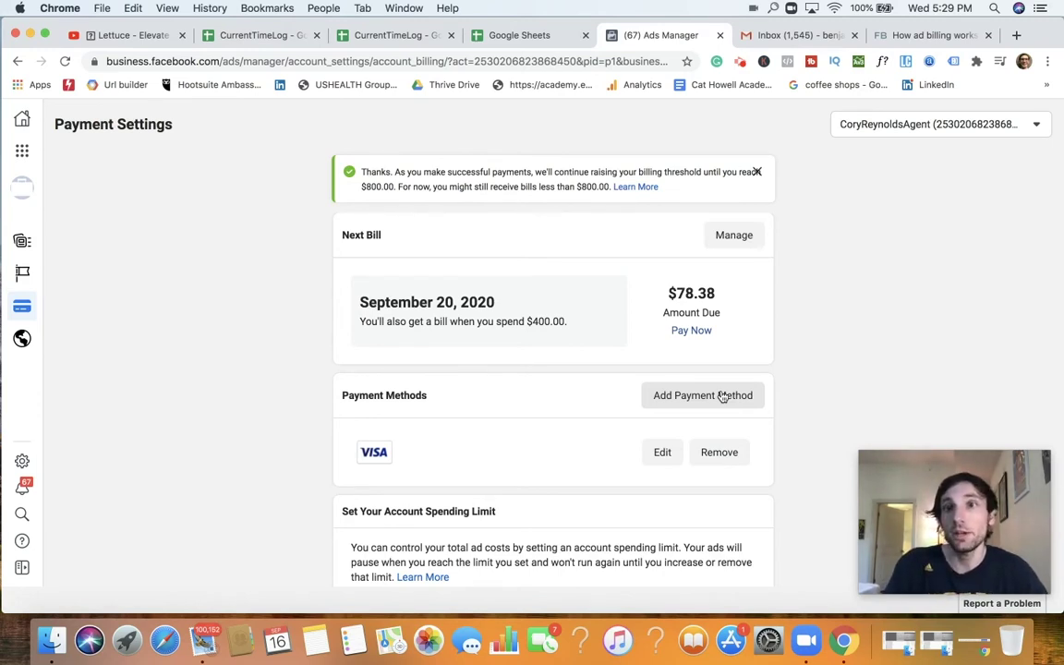
Set the ad account's spending limit to 2500.00 USD
scroll(550, 478, "down", 3)
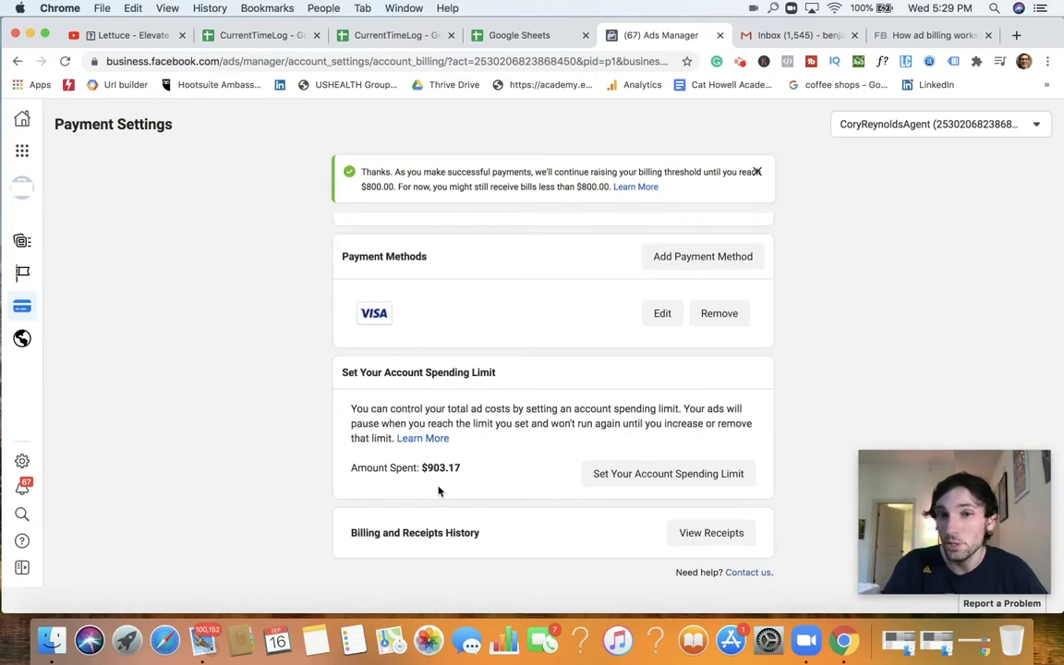
left_click(636, 473)
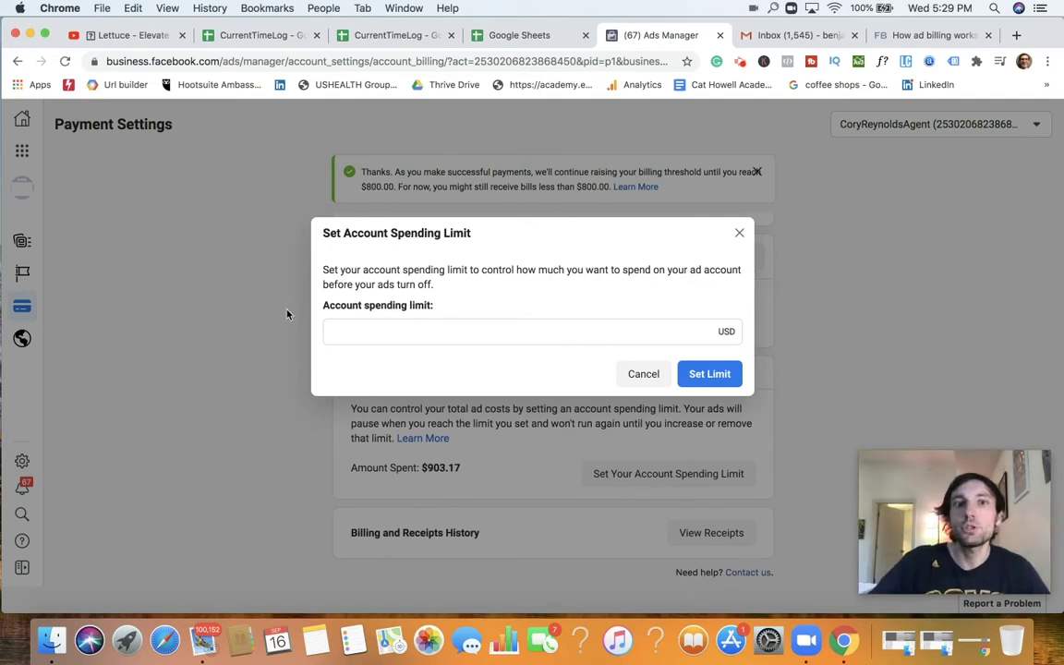
left_click(340, 336)
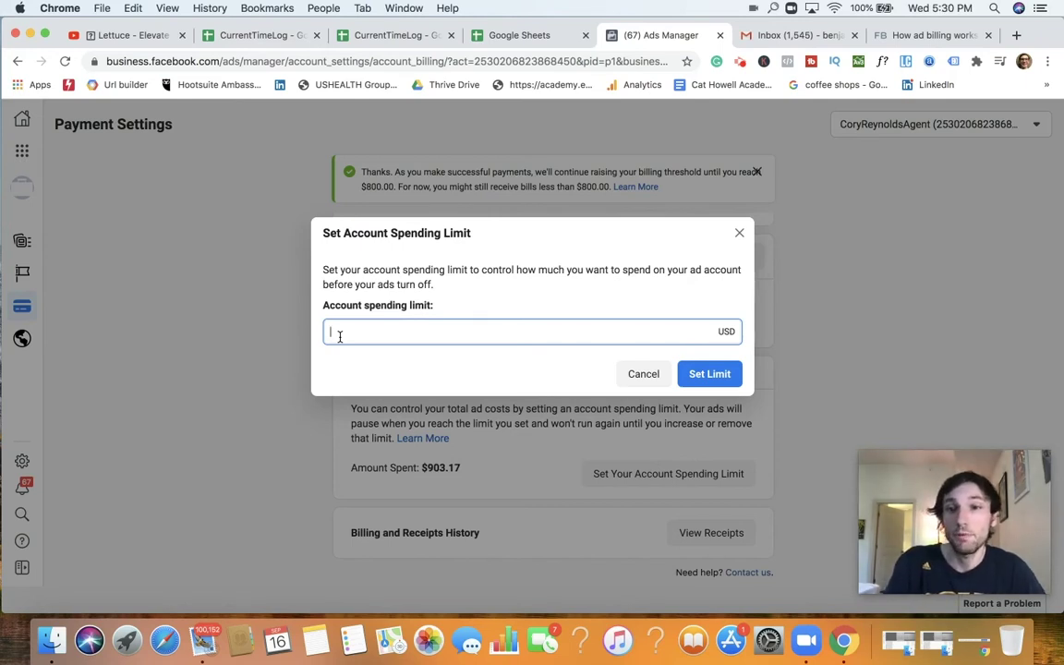
type("2")
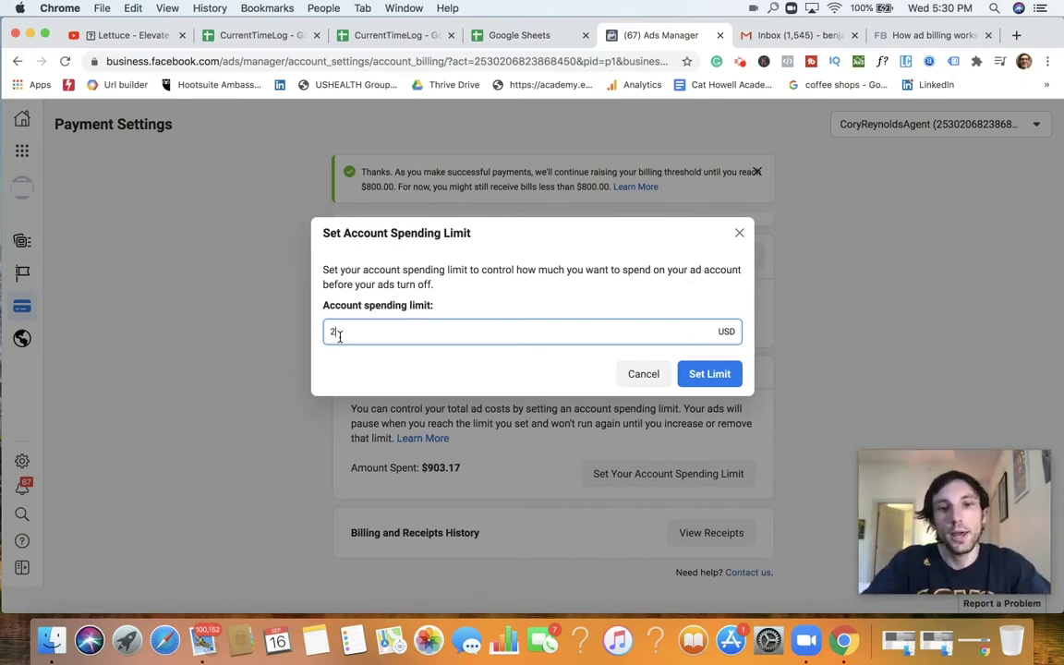
type("500")
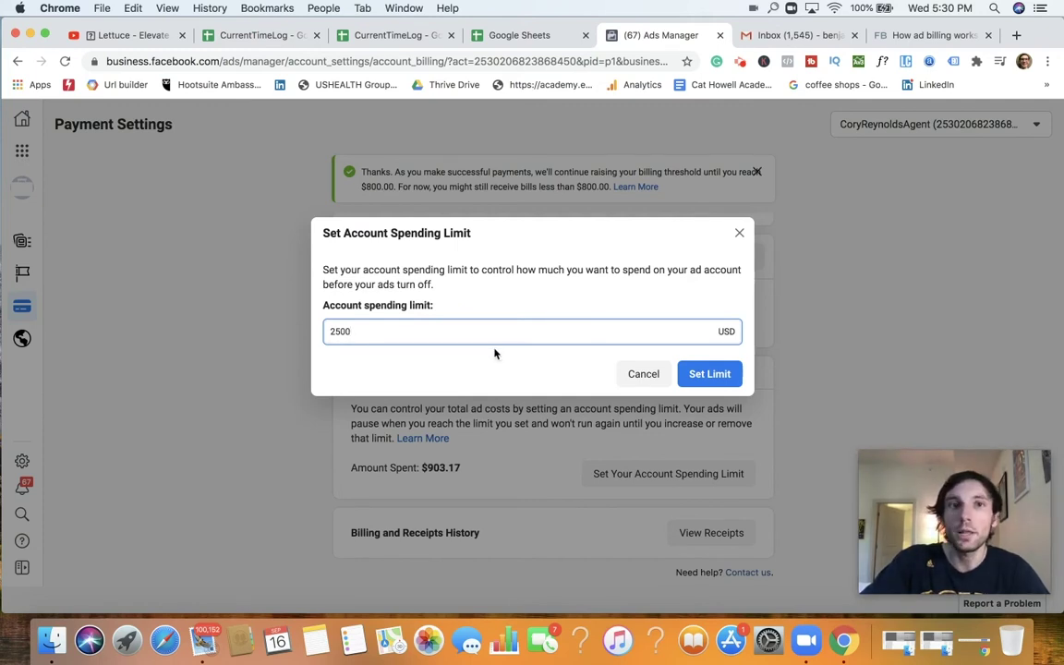
type(".00")
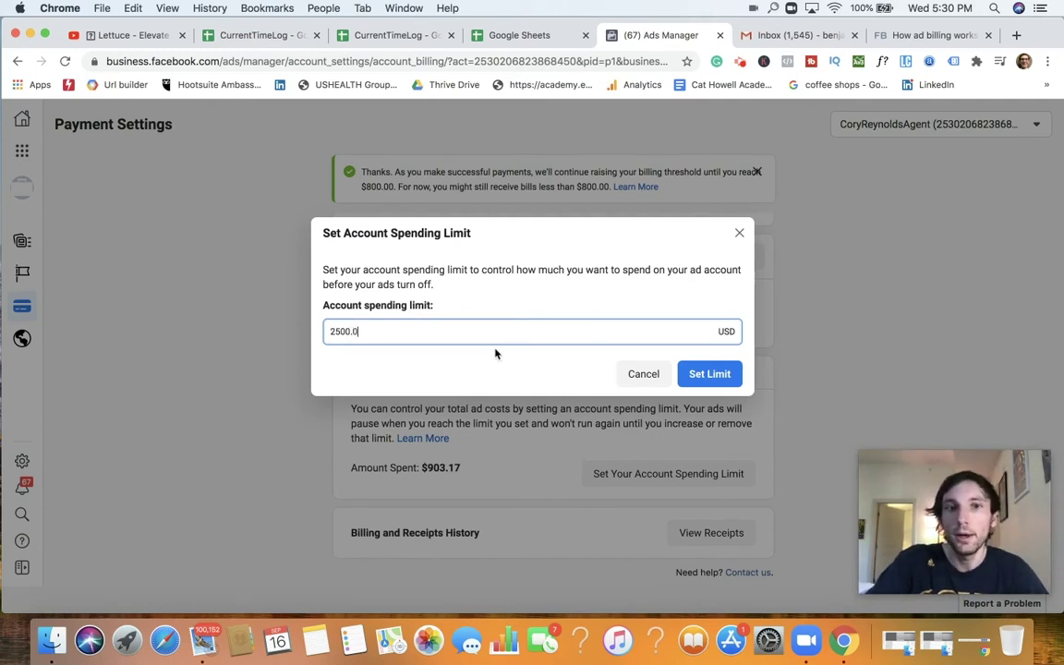
left_click(698, 375)
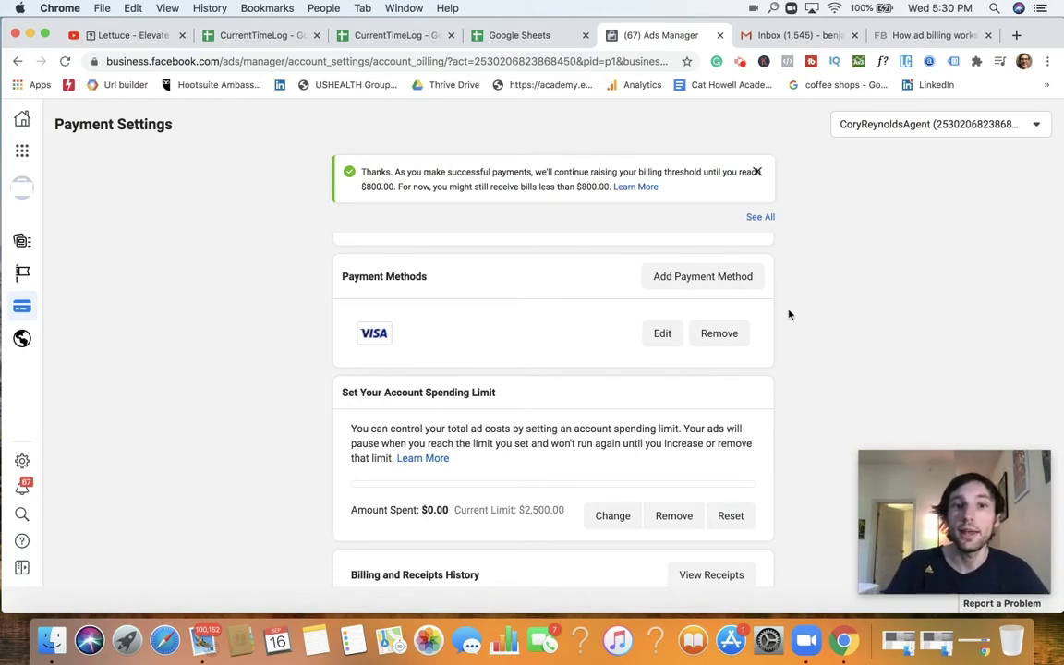
Switch to Gmail, search for "facebook ads receipt", and read the Sep 11 Facebook Ads receipt email through to its total
scroll(789, 315, "down", 1)
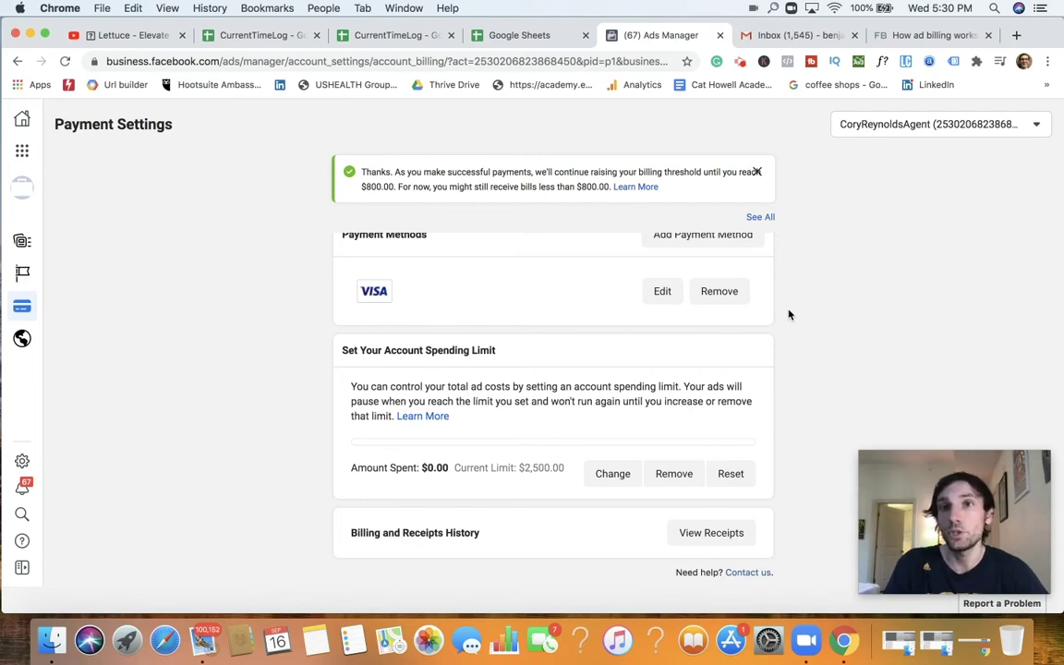
left_click(776, 35)
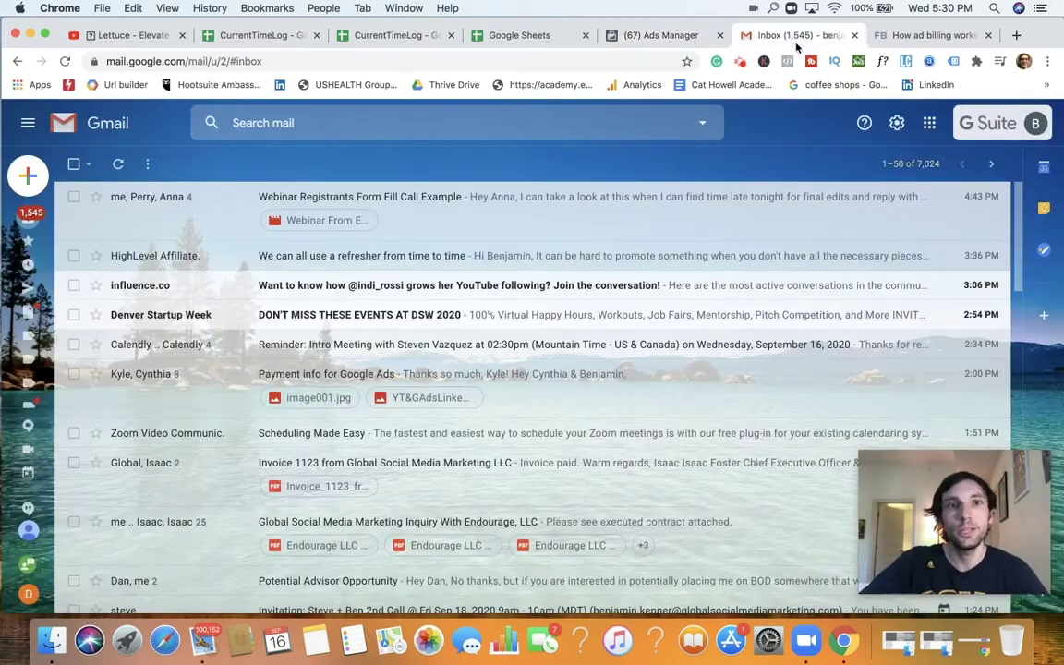
left_click(375, 118)
type("faceb")
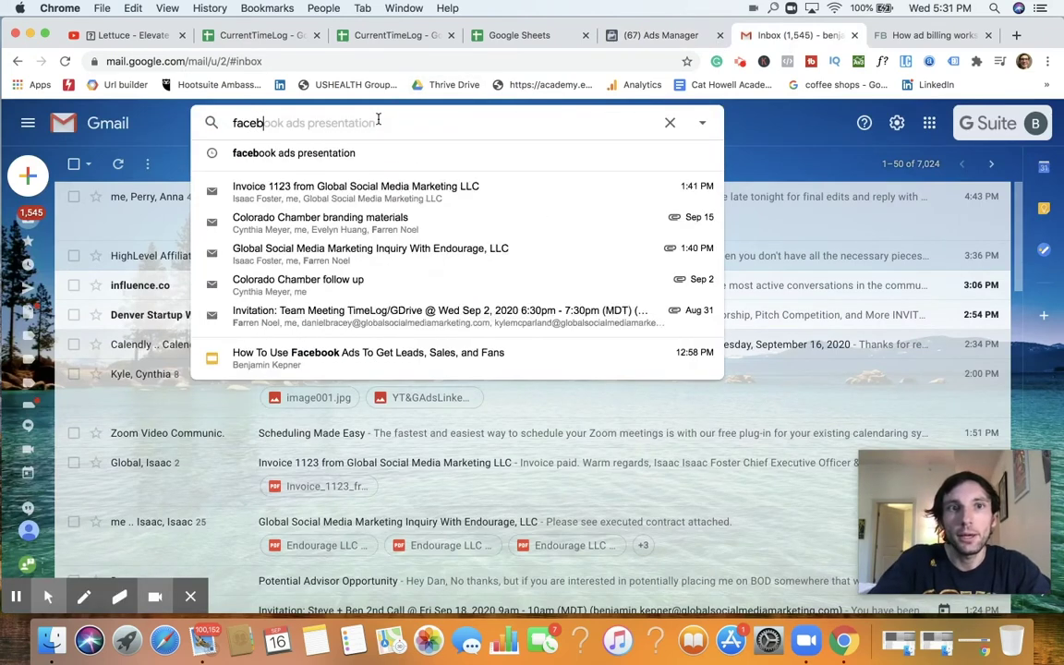
type("ook ads re")
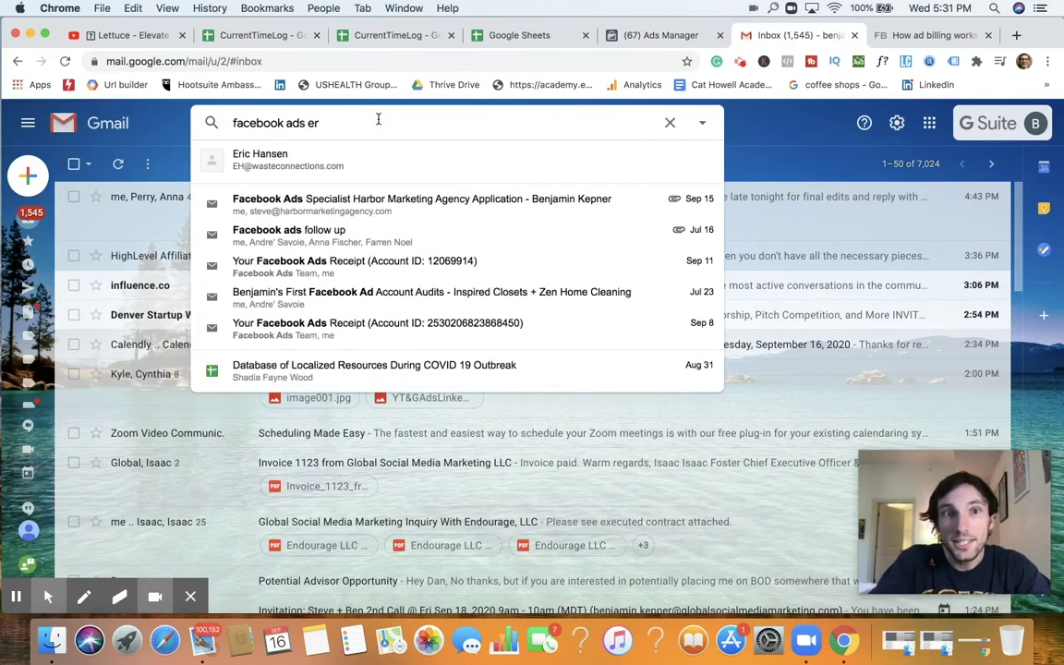
type("ceipt")
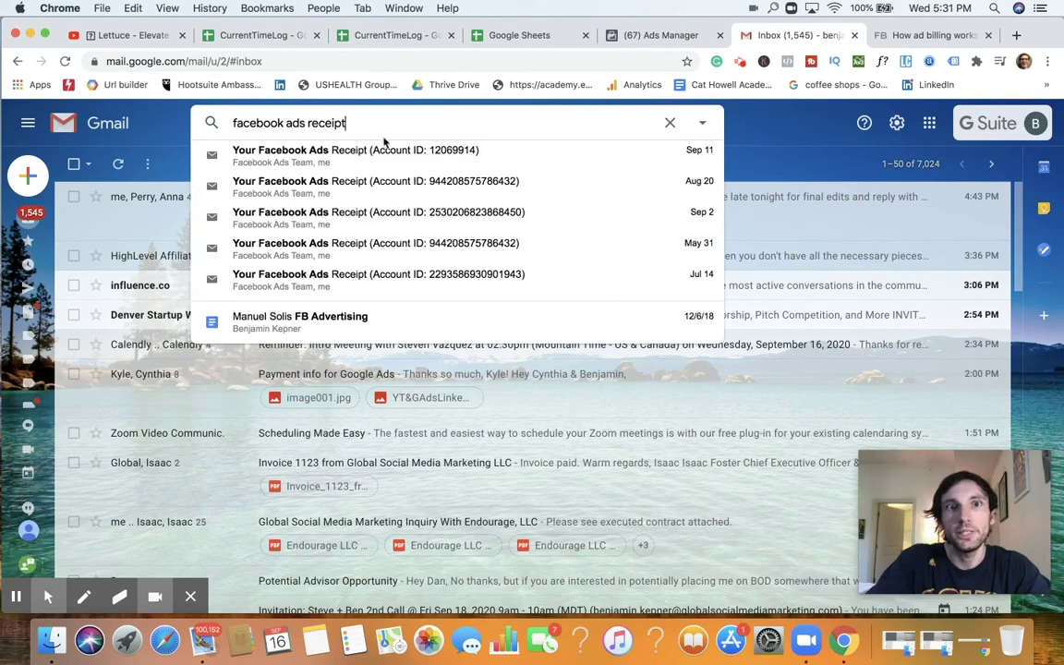
left_click(388, 157)
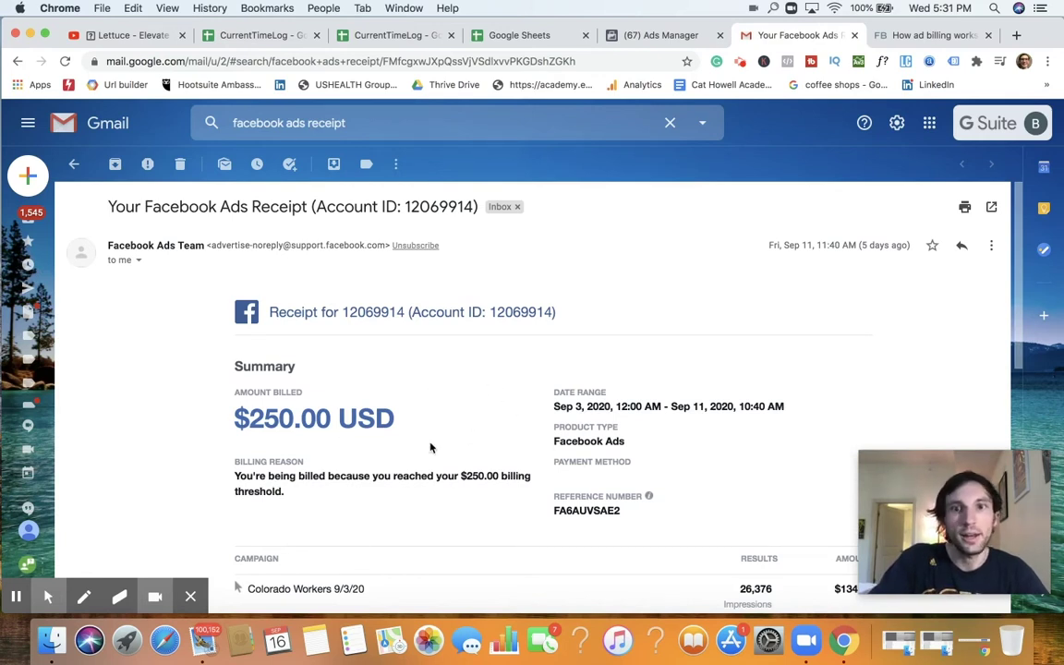
scroll(430, 447, "down", 8)
scroll(453, 390, "down", 4)
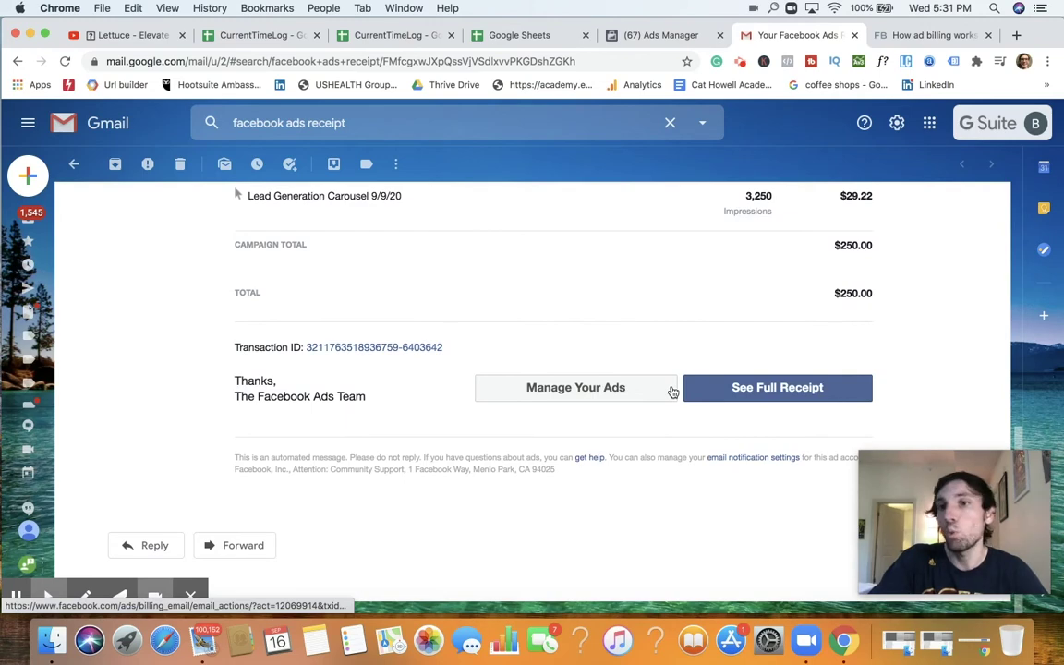
Return to Ads Manager's payment settings, open the billing receipts, and switch to the client ad account whose spending limit was set
left_click(680, 37)
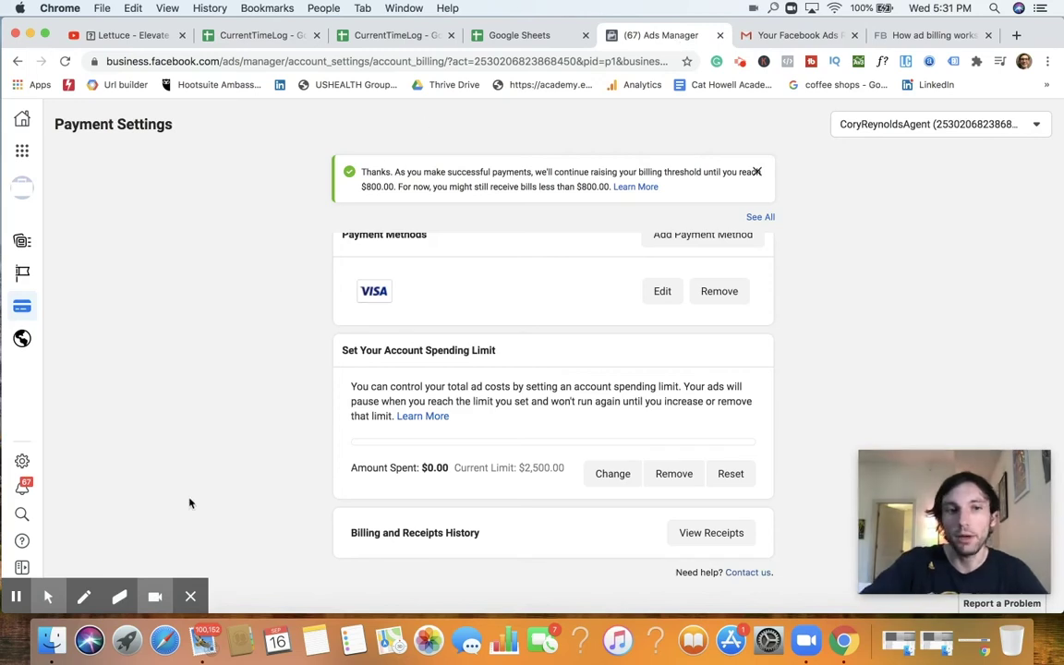
left_click(190, 596)
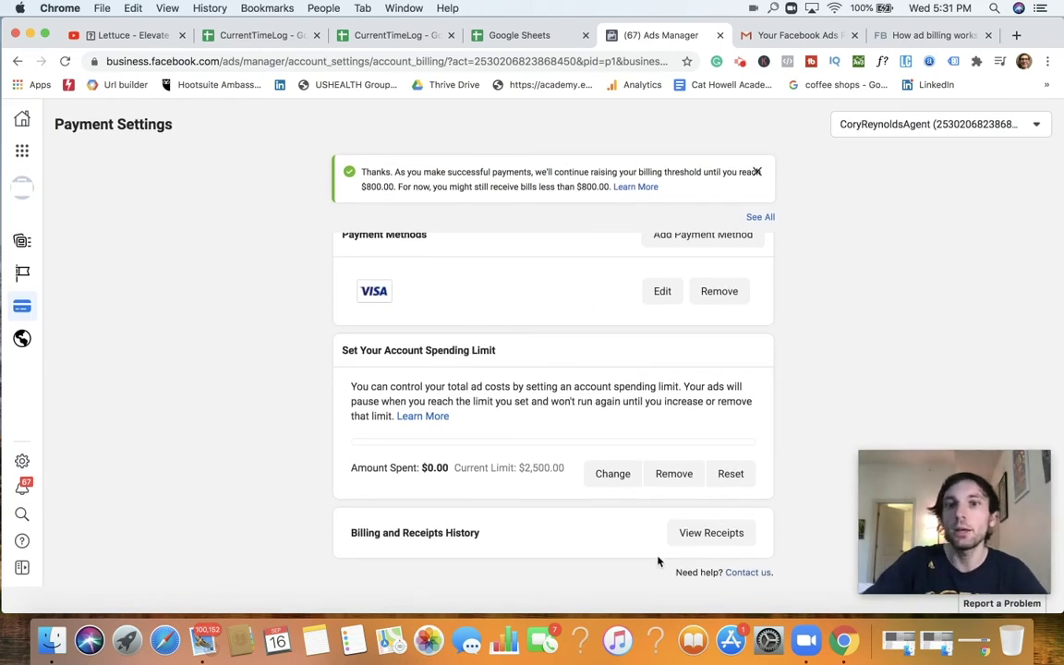
left_click(699, 541)
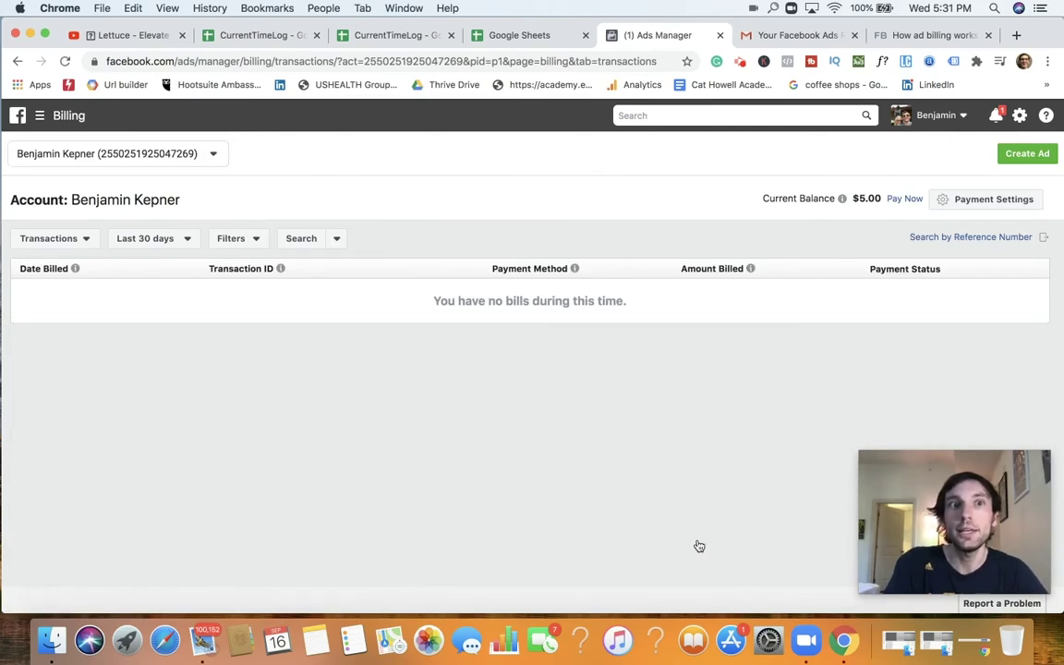
left_click(116, 153)
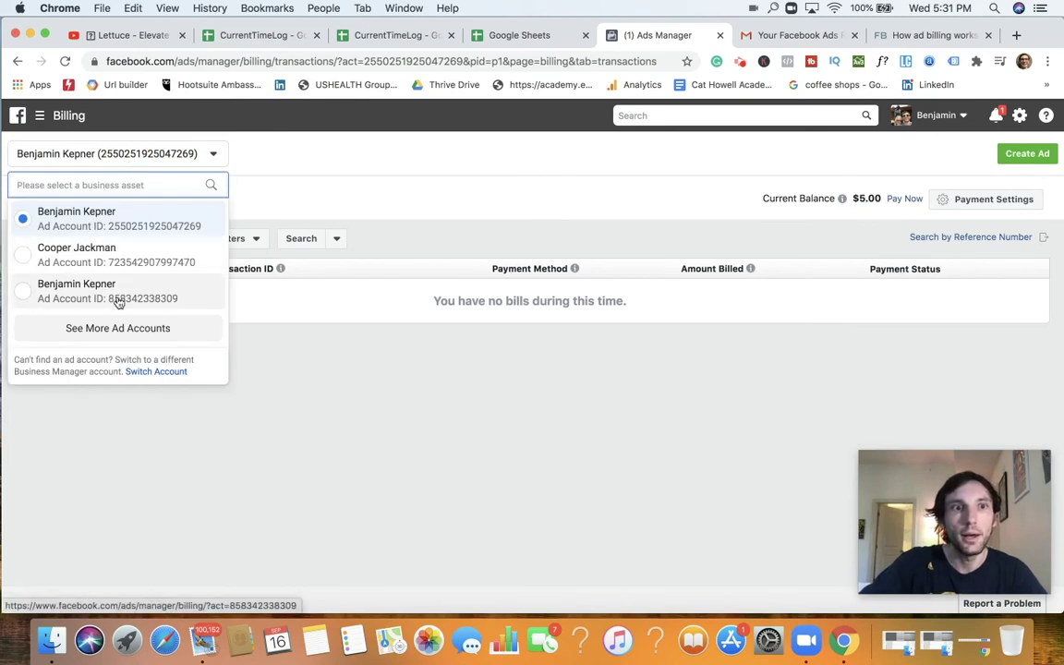
left_click(126, 330)
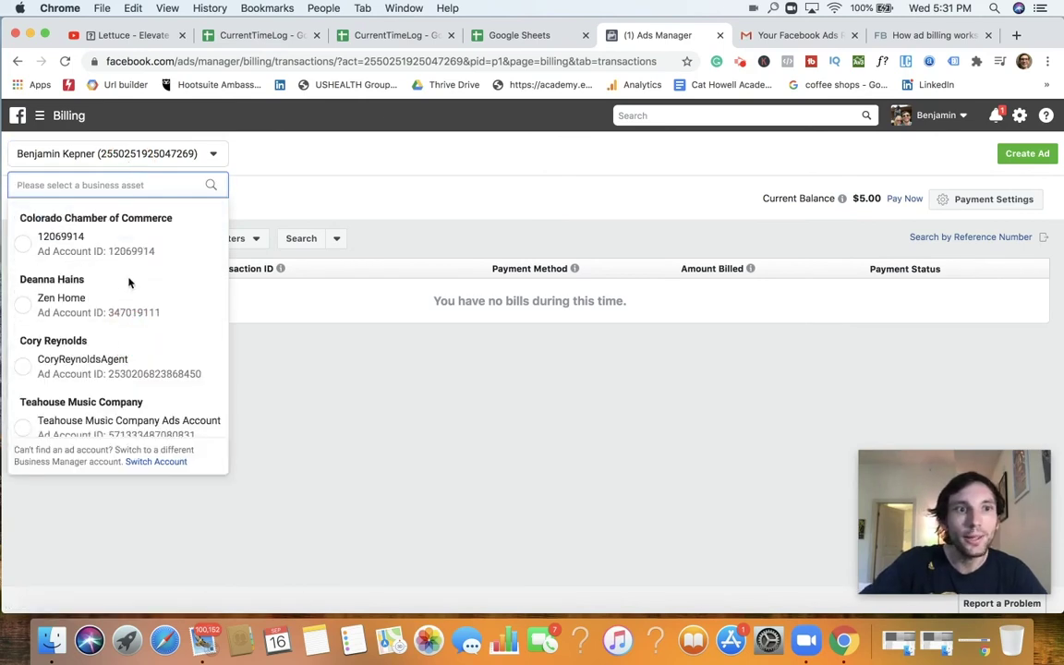
scroll(128, 283, "down", 2)
left_click(92, 298)
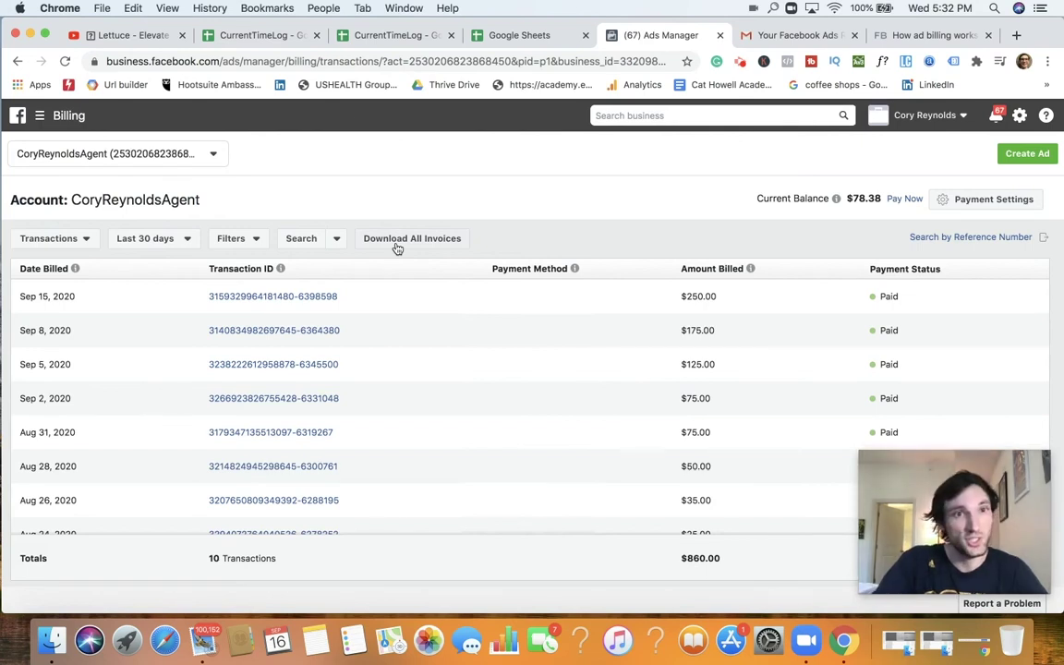
Open the Sep 15, 2020 transaction, download its receipt as a PDF, and open the downloaded file
left_click(297, 296)
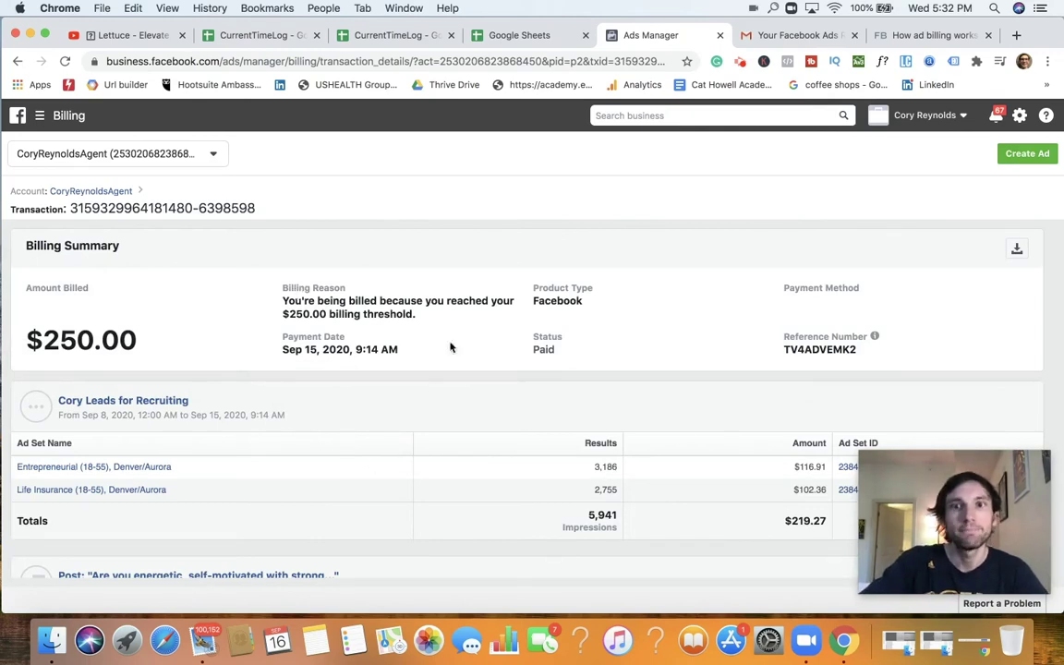
left_click(1016, 251)
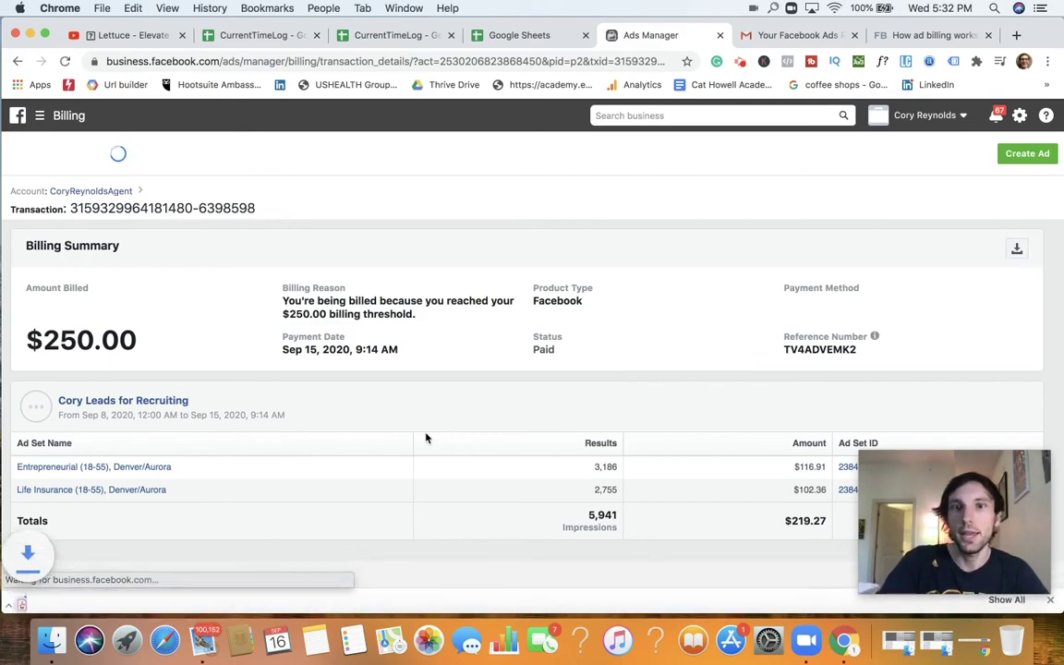
left_click(70, 596)
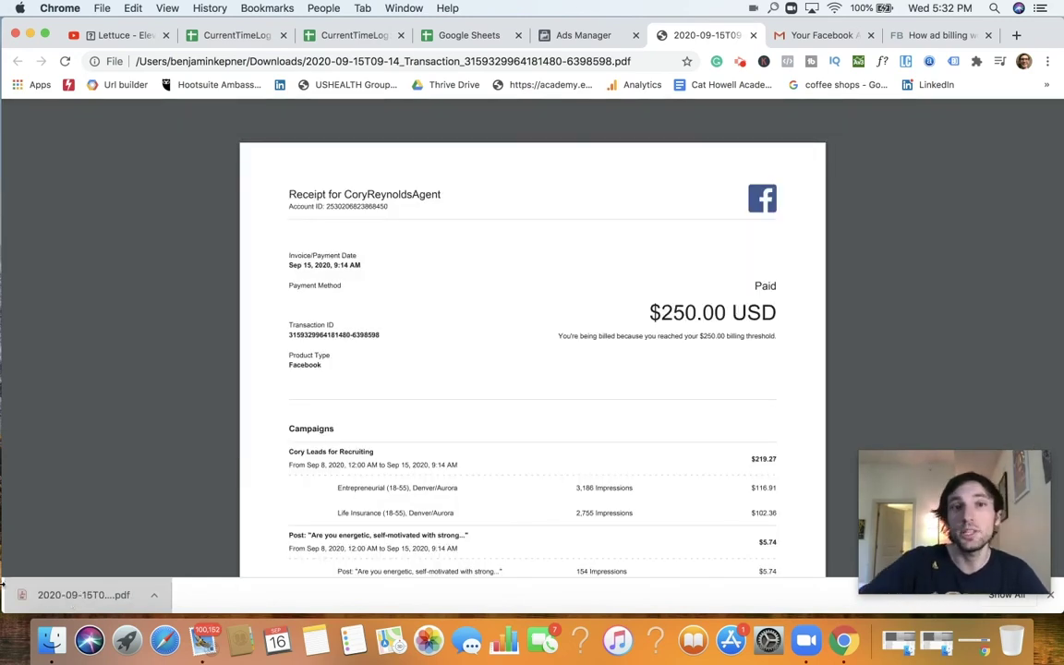
Review the campaign charges in the receipt PDF and return to the transaction's billing summary in Ads Manager
scroll(545, 448, "down", 5)
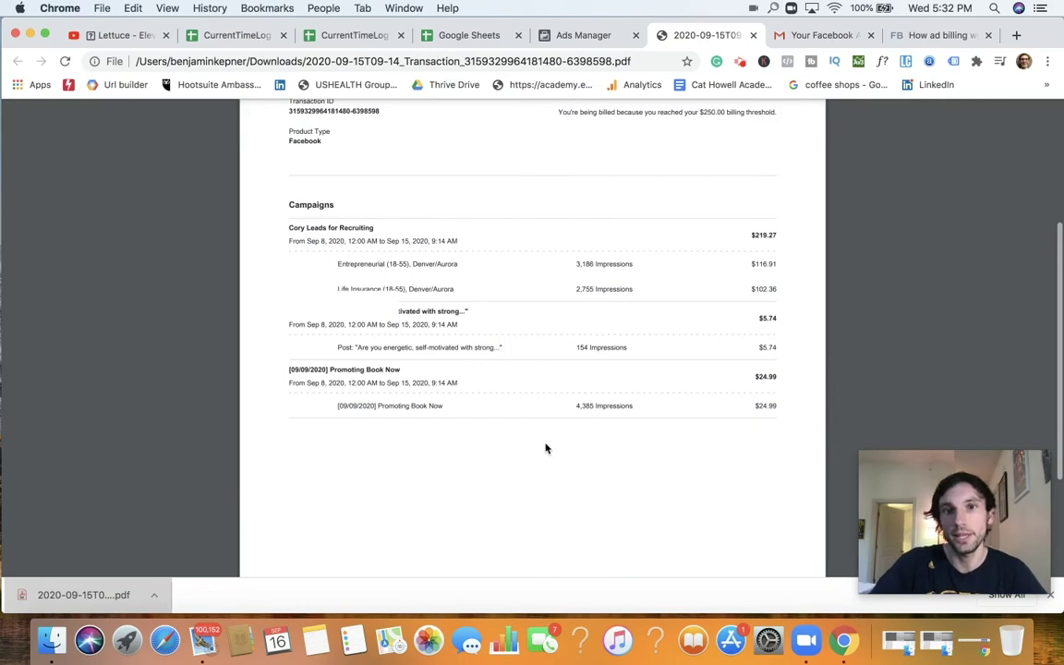
scroll(545, 448, "down", 4)
scroll(545, 448, "up", 9)
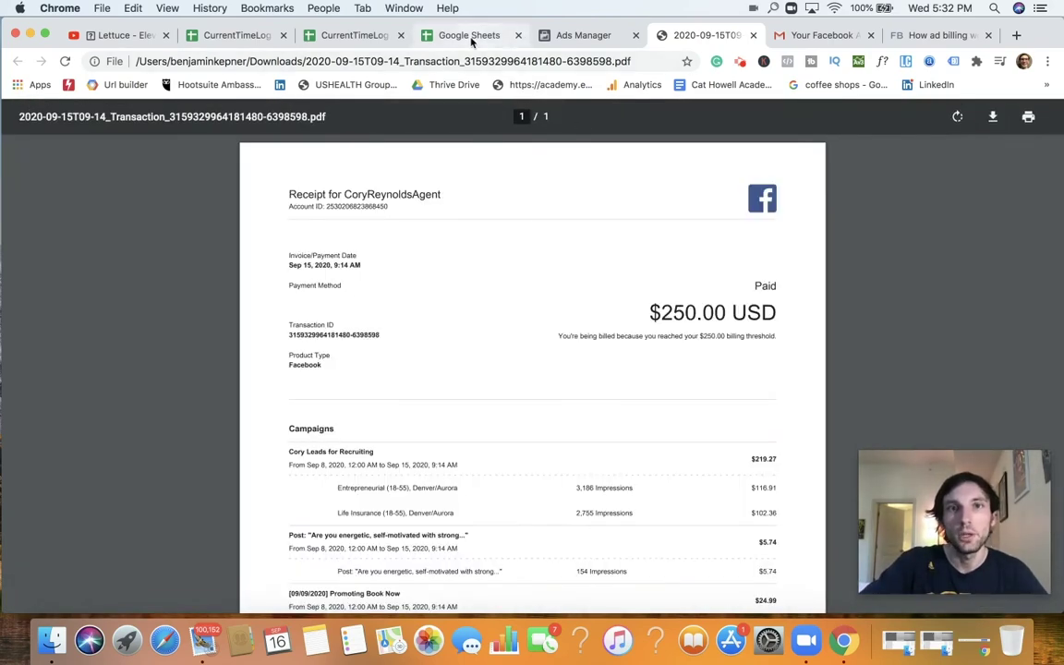
left_click(568, 37)
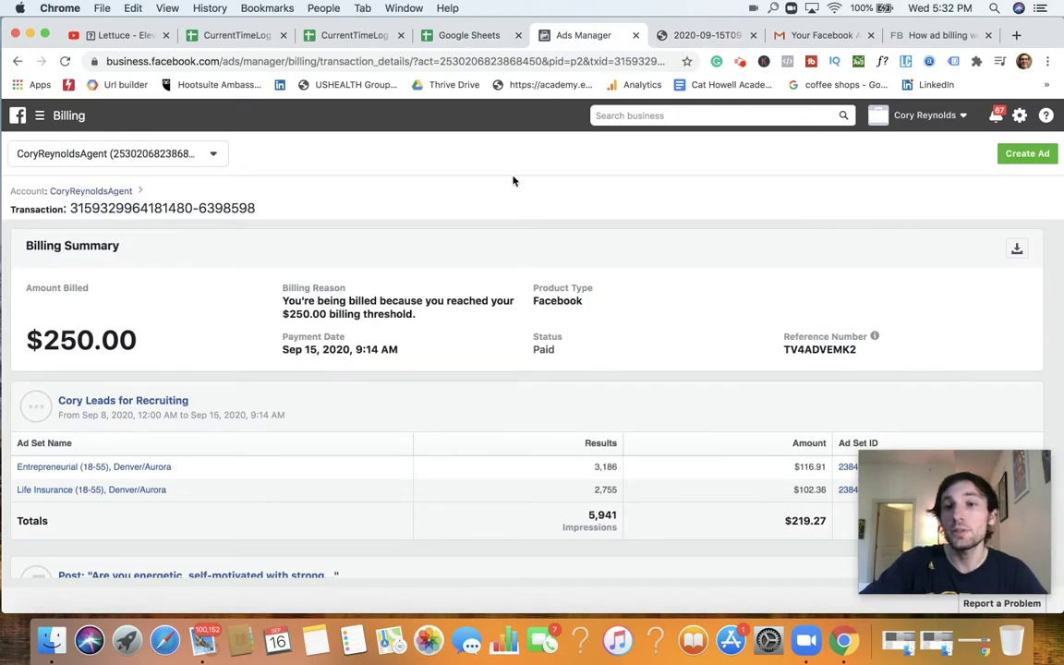